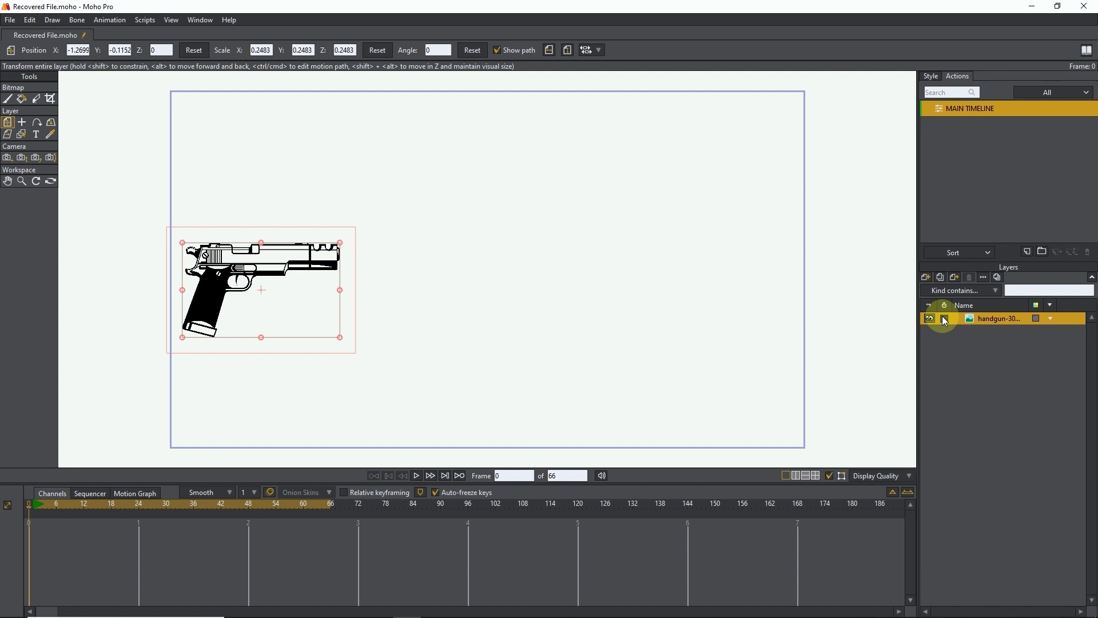
# Step: Move the handgun up and left toward the scene edge, glancing at the Import menu without importing
pyautogui.moveTo(541, 291); pyautogui.dragTo(535, 273)
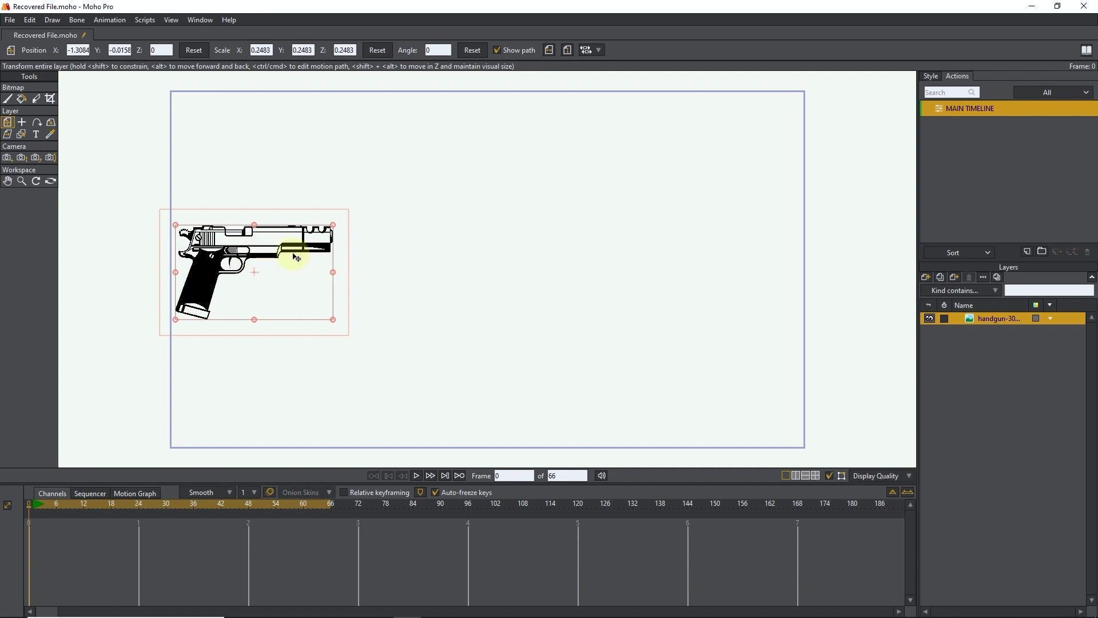
pyautogui.click(10, 19)
pyautogui.moveTo(51, 214)
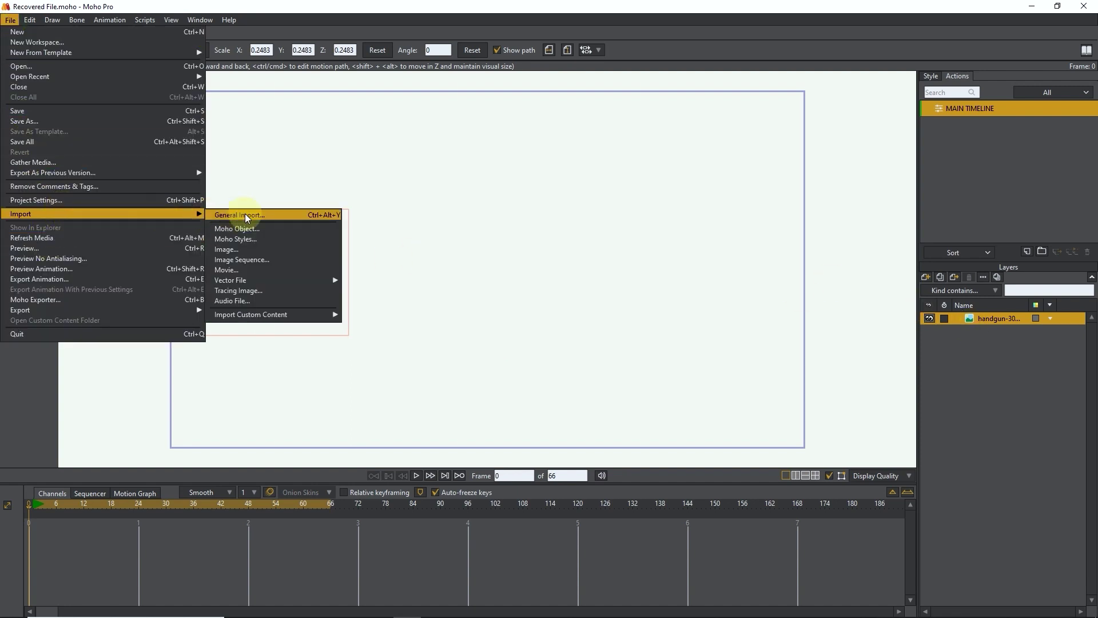
pyautogui.click(324, 191)
pyautogui.moveTo(274, 244); pyautogui.dragTo(269, 258)
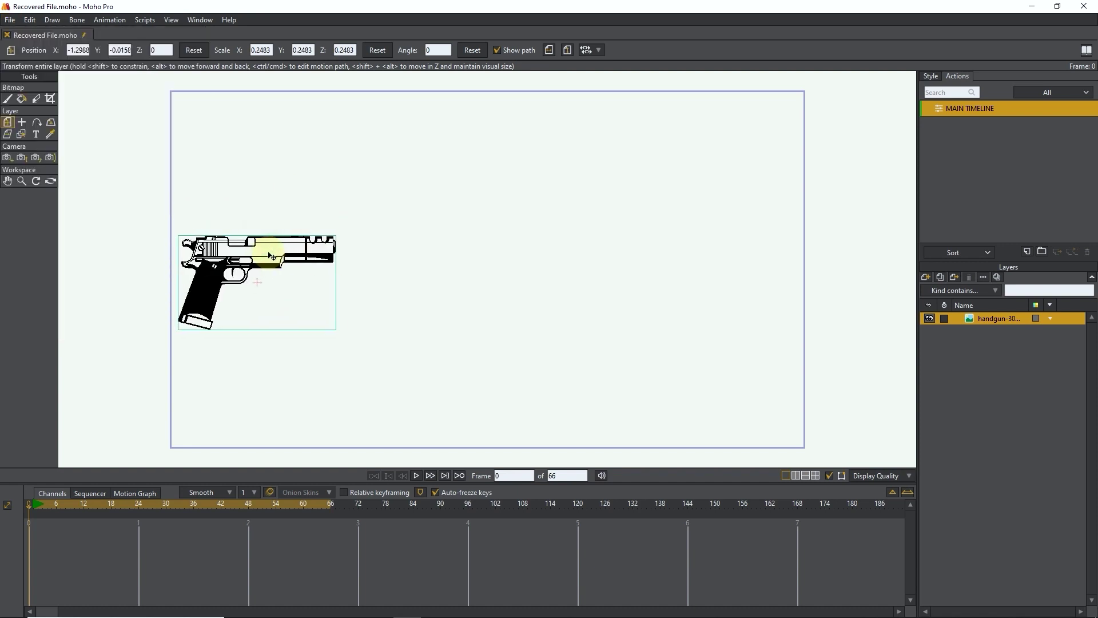
pyautogui.moveTo(269, 258); pyautogui.dragTo(269, 234)
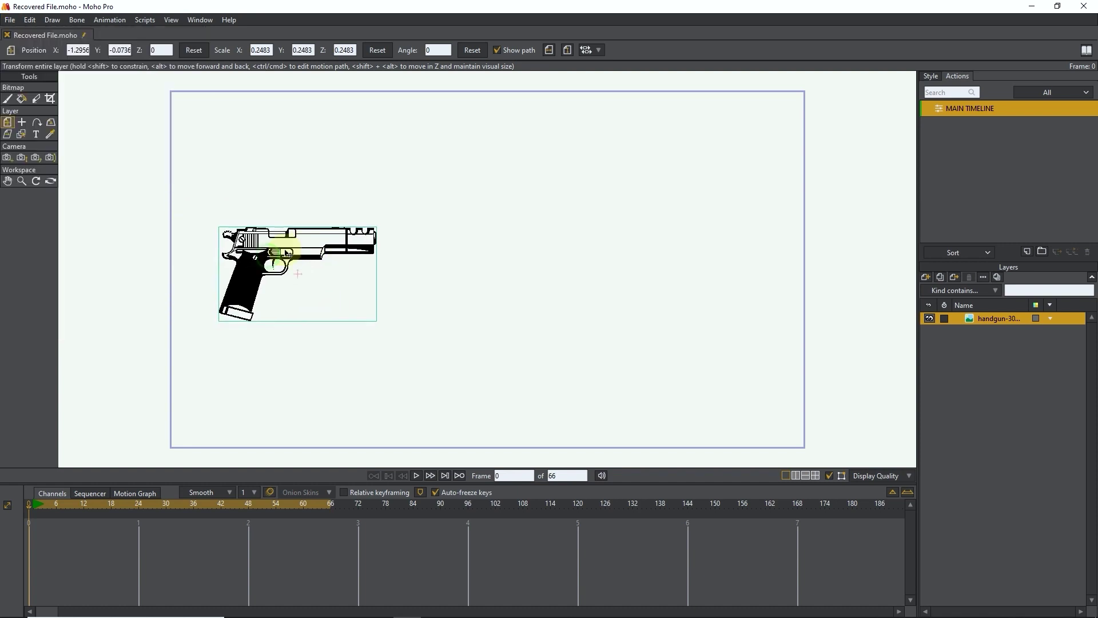
# Step: Add a vector Frame By Frame layer, Layer 1, below the handgun and select its inner drawing layer
pyautogui.click(926, 278)
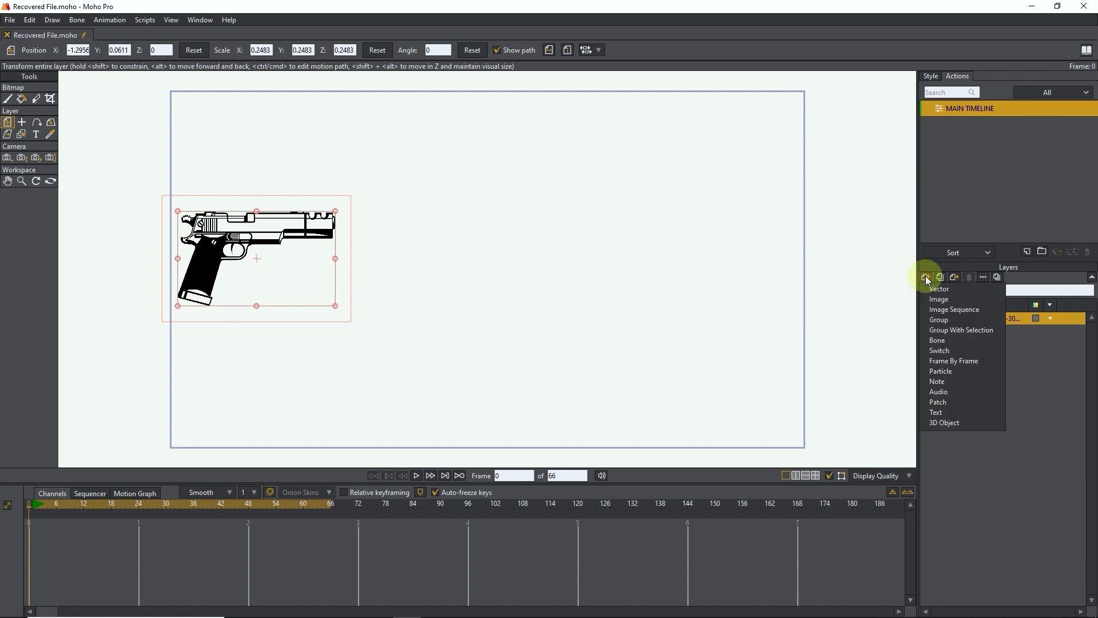
pyautogui.click(956, 360)
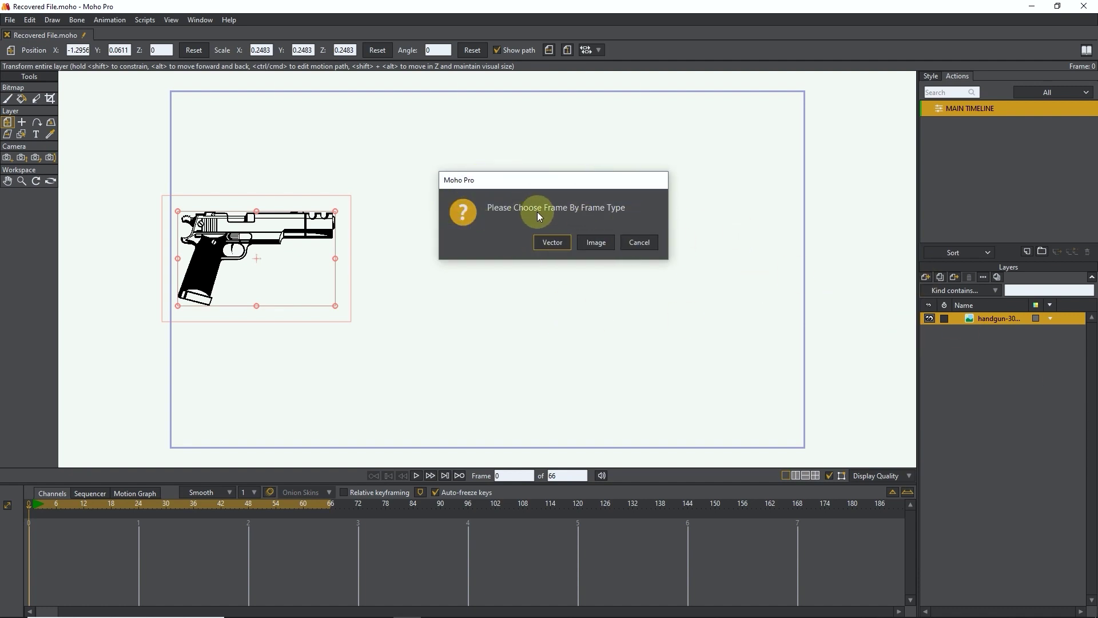
pyautogui.click(553, 240)
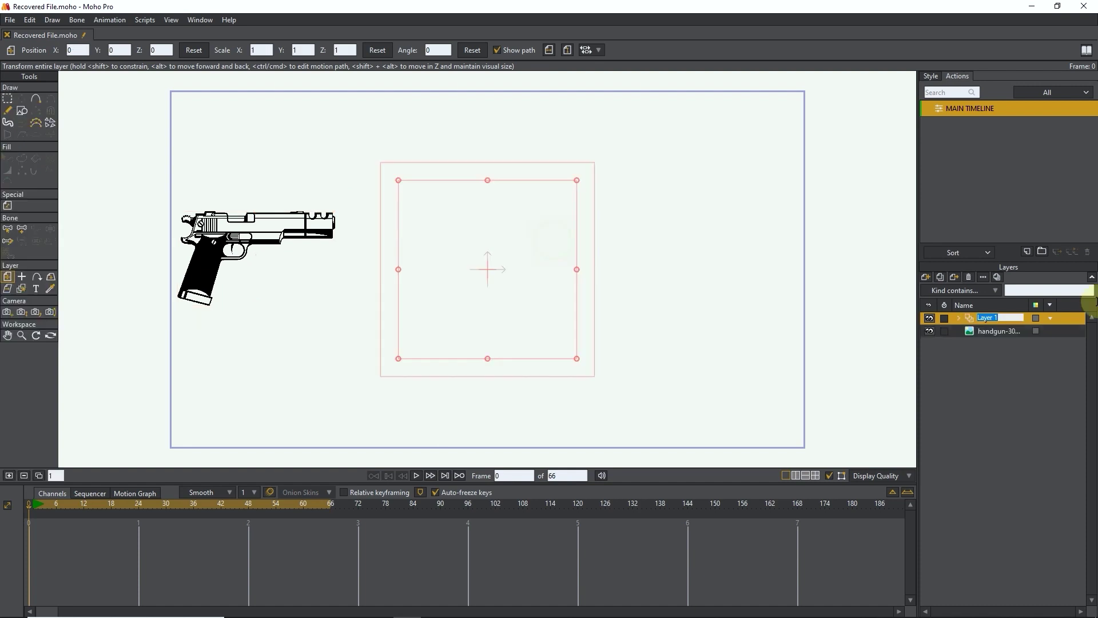
pyautogui.moveTo(967, 320); pyautogui.dragTo(993, 403)
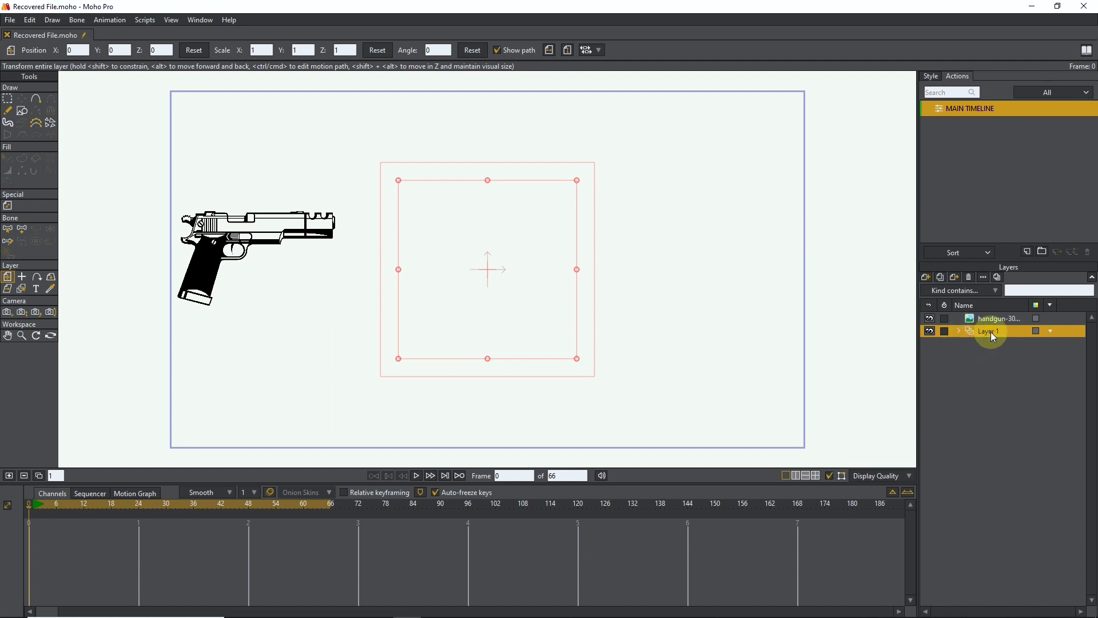
pyautogui.click(959, 330)
pyautogui.click(998, 345)
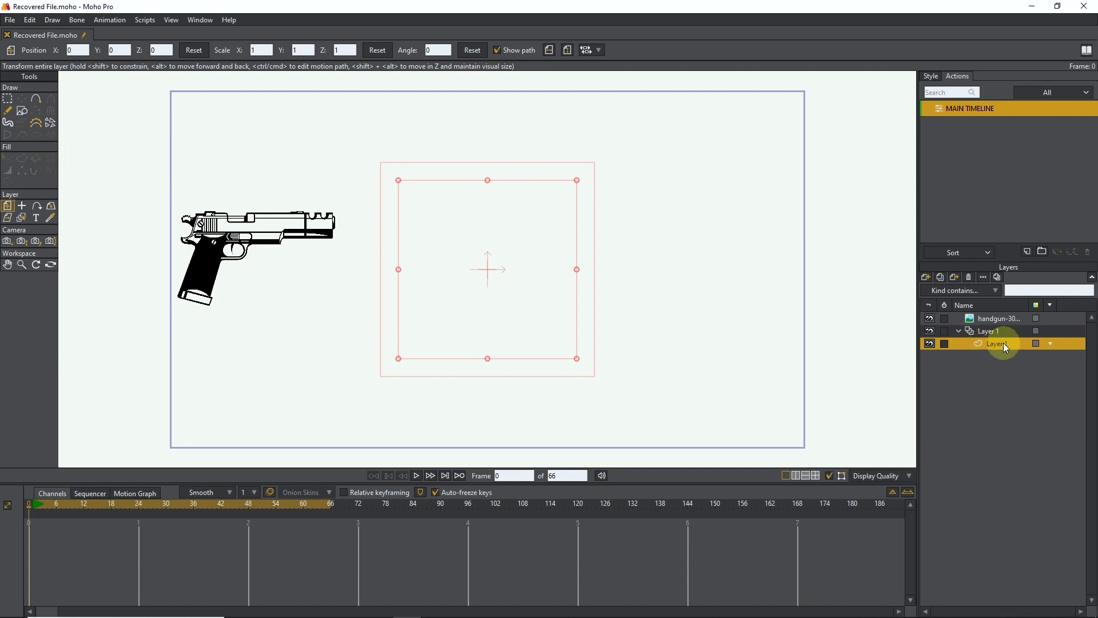
pyautogui.click(25, 111)
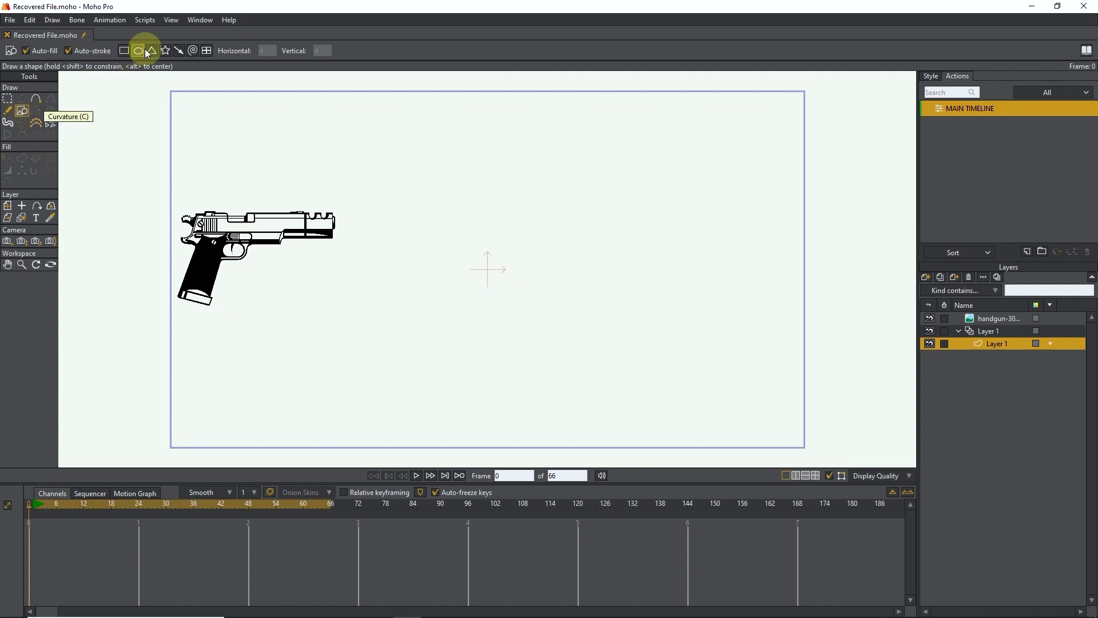
# Step: Draw an ellipse right of the muzzle and stretch its top and bottom points apart
pyautogui.scroll(3, 407, 233)
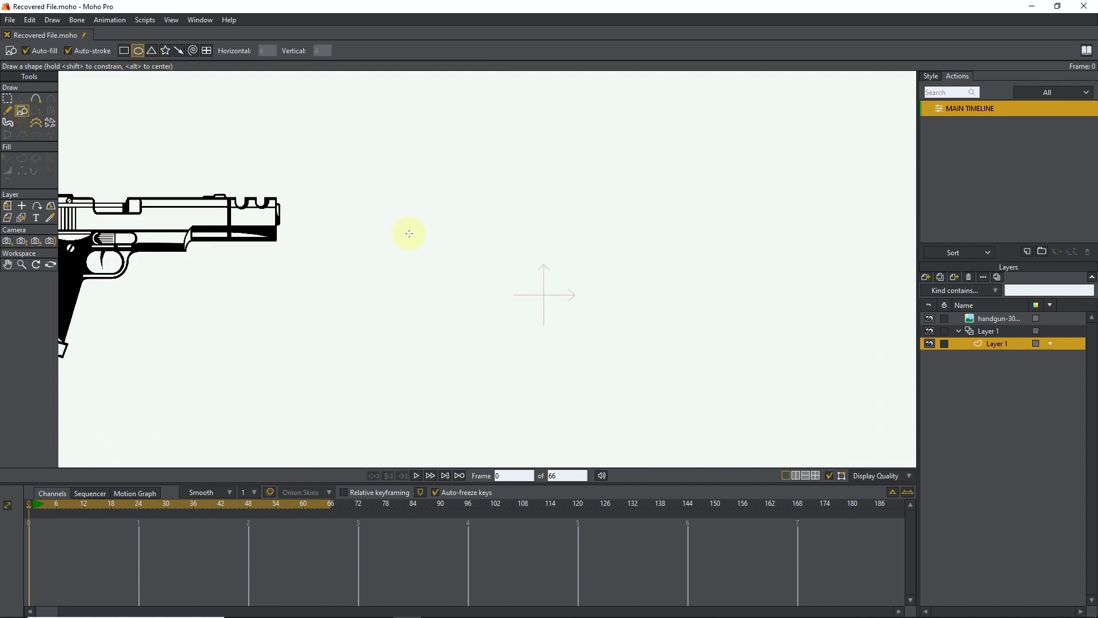
pyautogui.moveTo(355, 213); pyautogui.dragTo(452, 252)
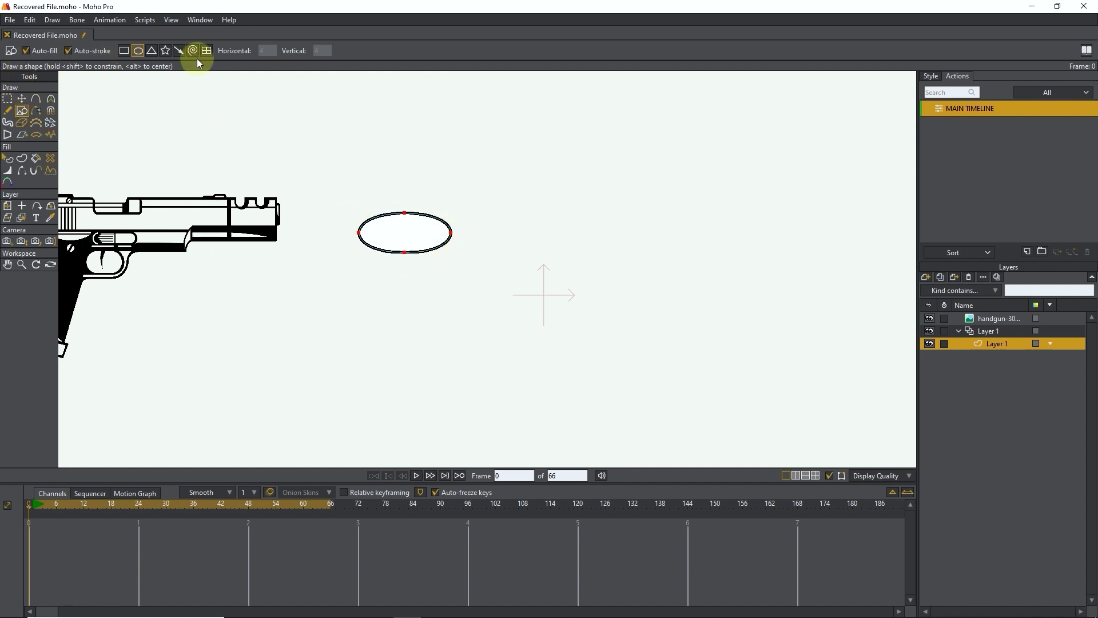
pyautogui.click(23, 101)
pyautogui.click(406, 214)
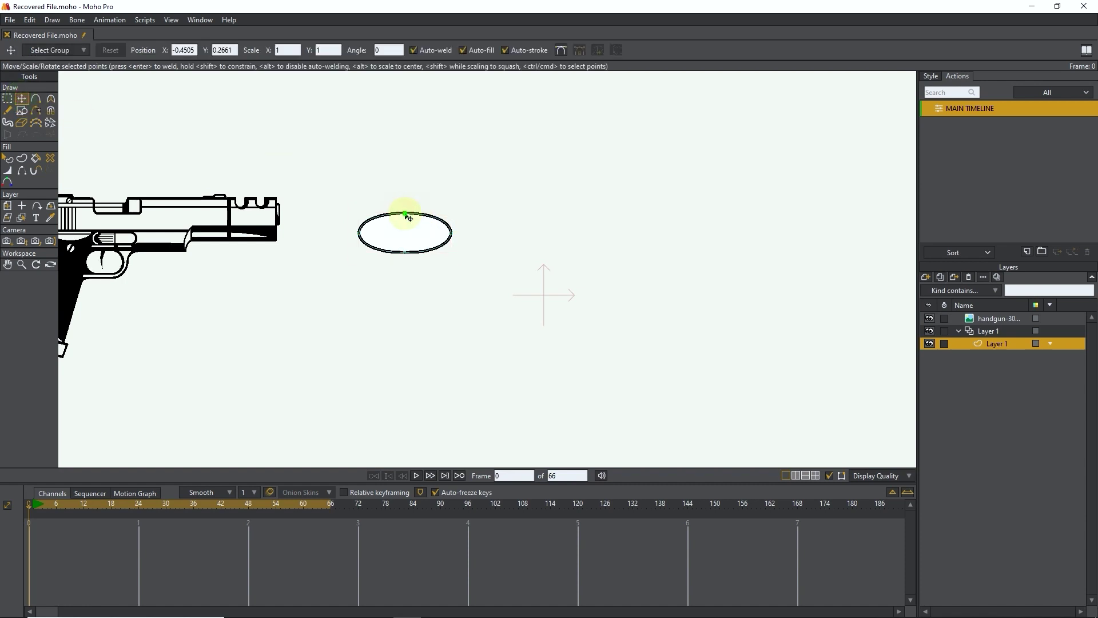
pyautogui.moveTo(409, 218); pyautogui.dragTo(409, 207)
pyautogui.click(404, 253)
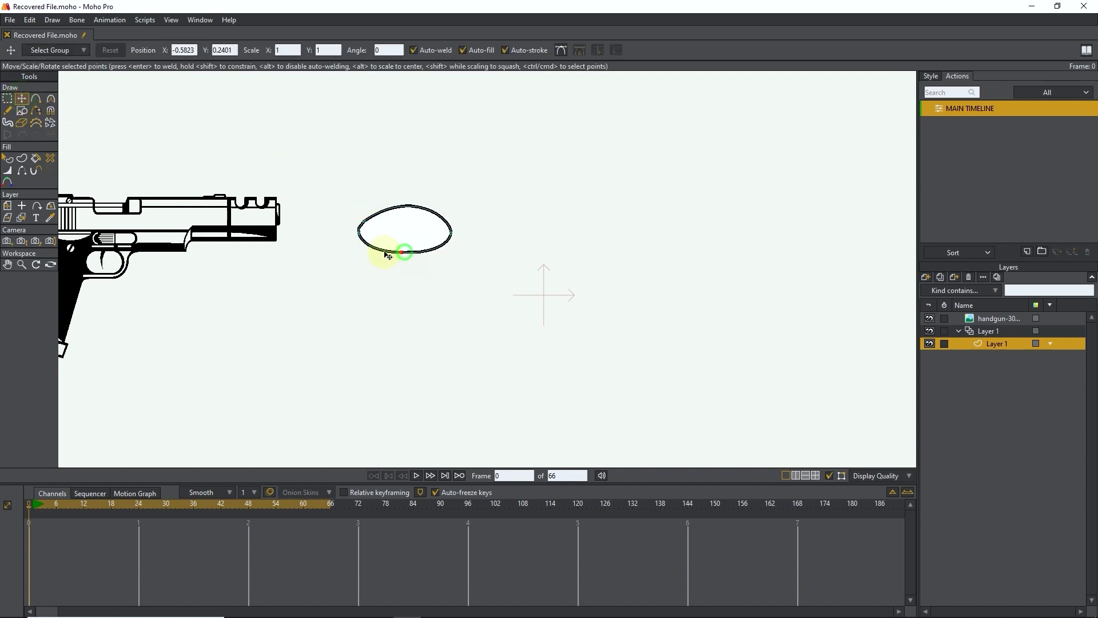
pyautogui.moveTo(388, 256); pyautogui.dragTo(388, 264)
pyautogui.click(362, 244)
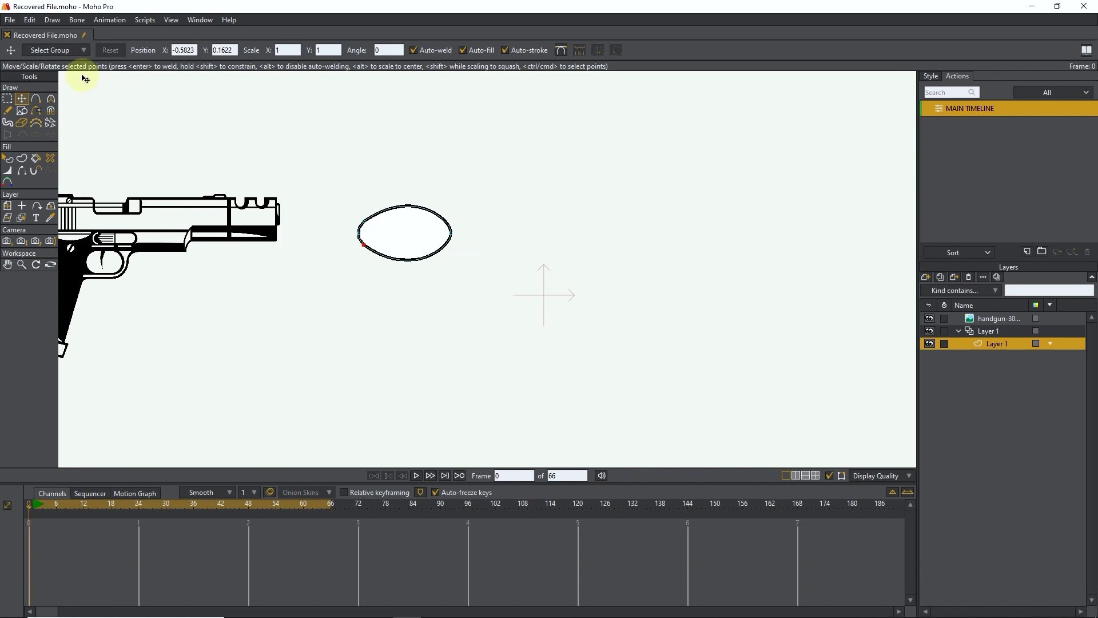
# Step: Flatten the ellipse's curves into a slim shape and sharpen its right end into a bullet tip
pyautogui.click(50, 98)
pyautogui.moveTo(418, 189); pyautogui.dragTo(413, 208)
pyautogui.moveTo(413, 279); pyautogui.dragTo(415, 263)
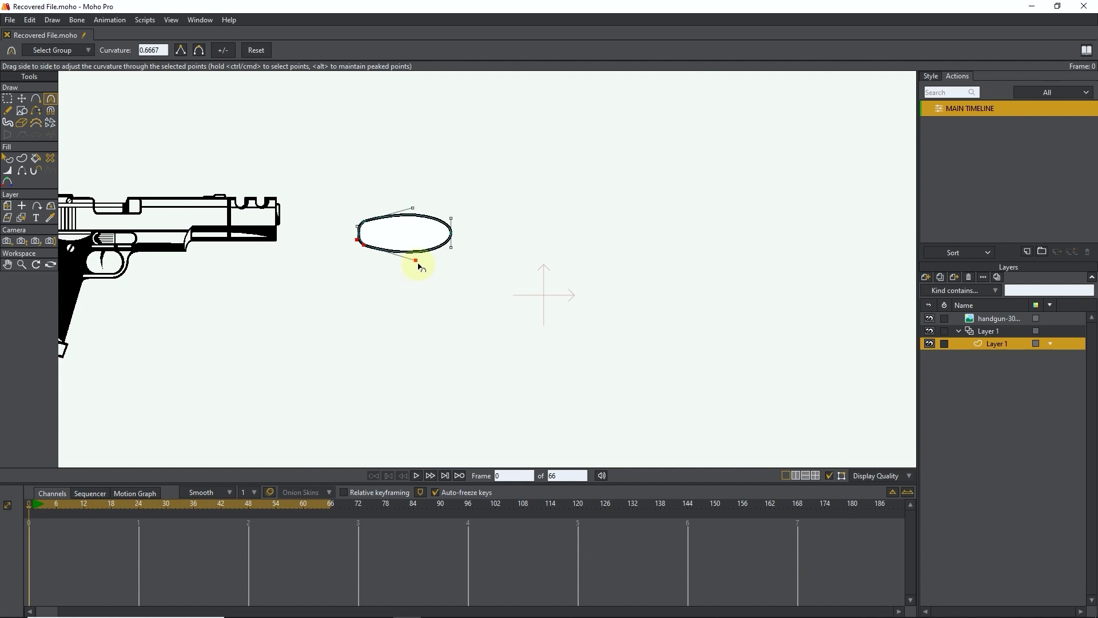
pyautogui.moveTo(417, 262); pyautogui.dragTo(416, 256)
pyautogui.moveTo(412, 207); pyautogui.dragTo(411, 212)
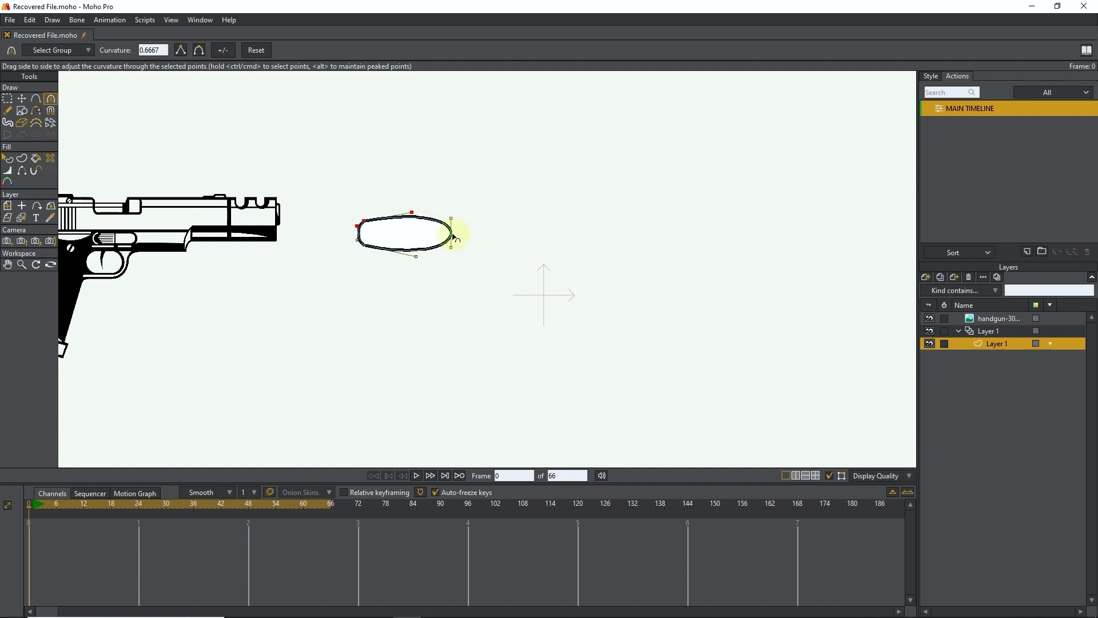
pyautogui.click(452, 234)
pyautogui.moveTo(483, 233); pyautogui.dragTo(421, 233)
# Step: Select the bullet shape and give it a grey fill colour
pyautogui.press('q')
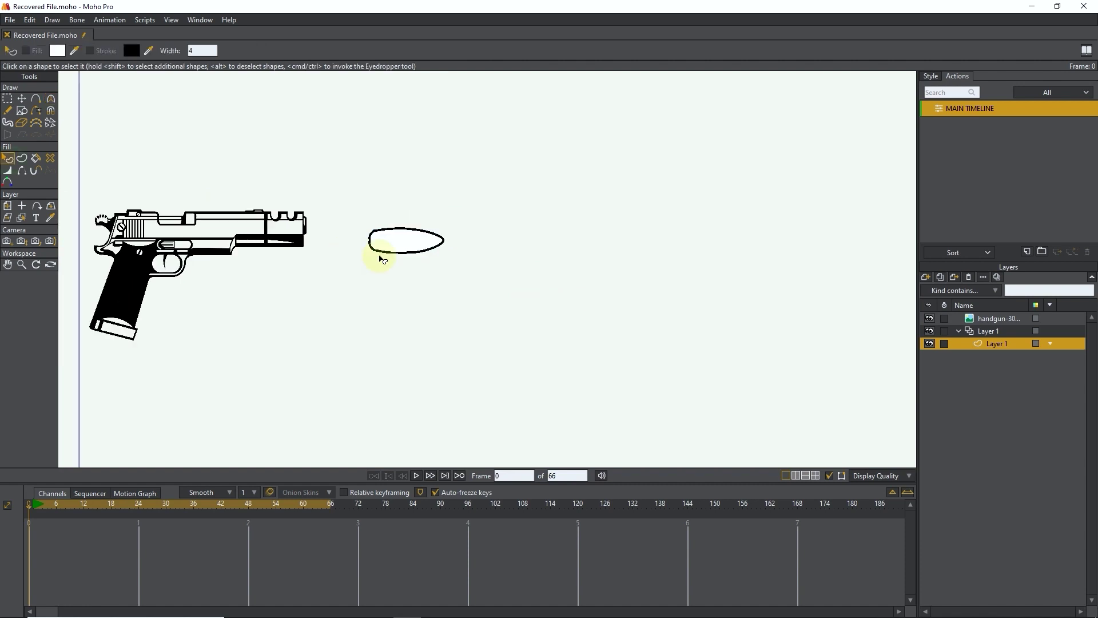
pyautogui.click(405, 245)
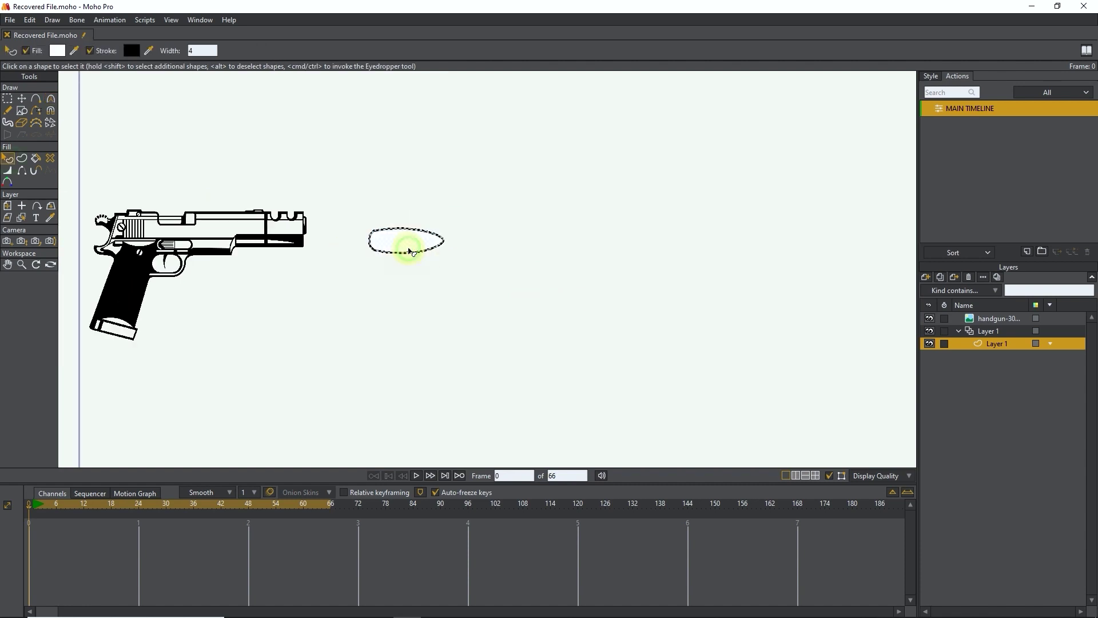
pyautogui.click(931, 75)
pyautogui.click(976, 93)
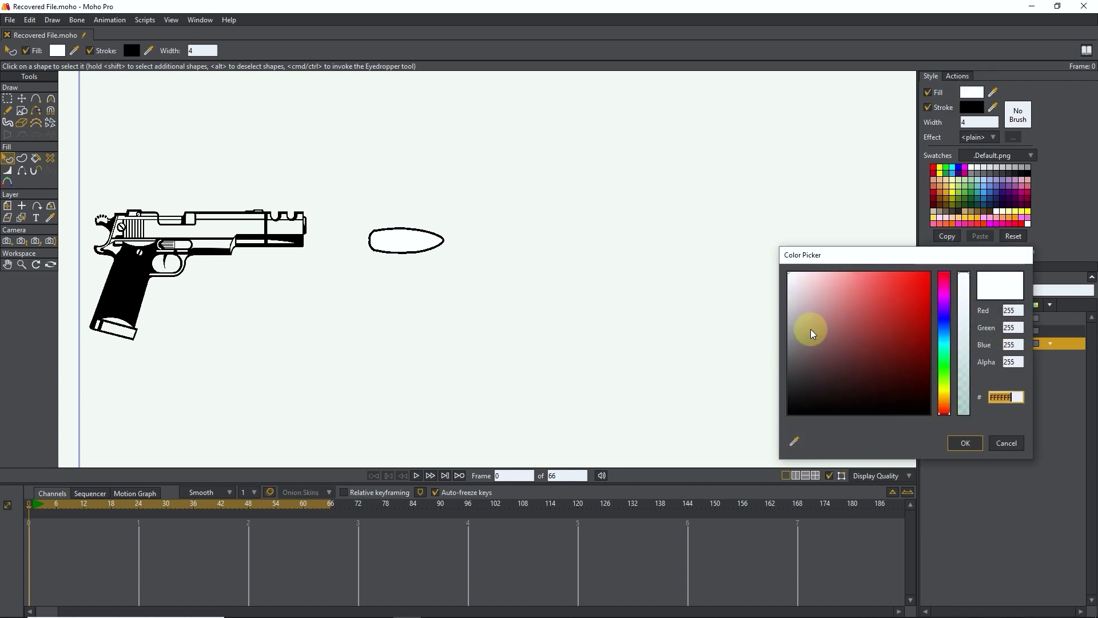
pyautogui.moveTo(809, 326)
pyautogui.mouseDown()
pyautogui.moveTo(763, 360)
pyautogui.moveTo(779, 362)
pyautogui.mouseUp()
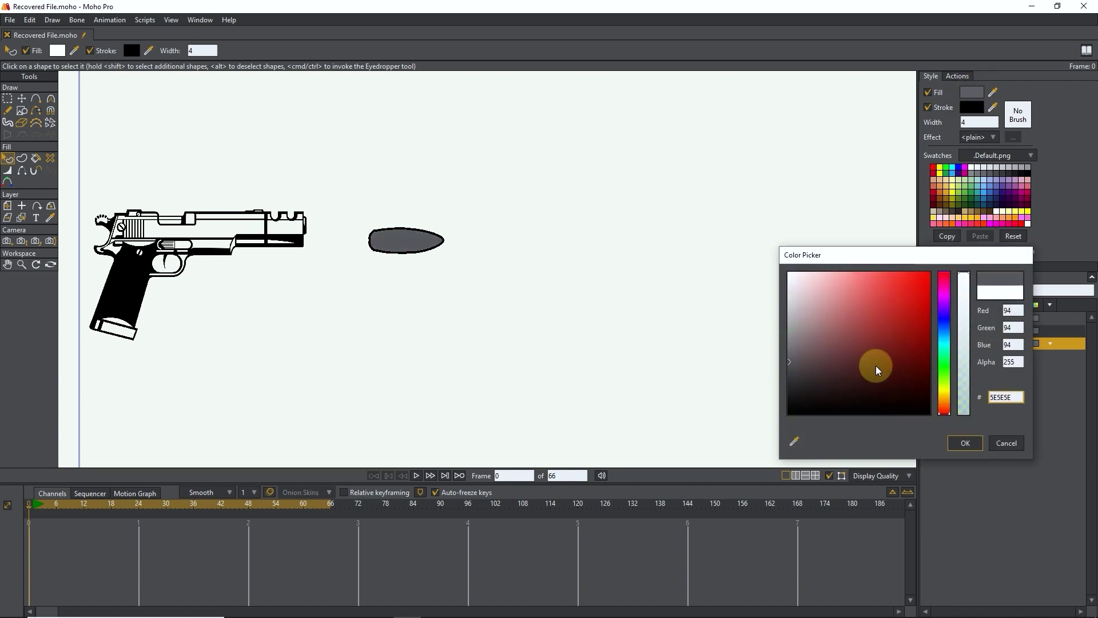
pyautogui.click(965, 443)
# Step: Set the bullet's outline width to 3 and its outline colour to dark grey
pyautogui.doubleClick(974, 122)
pyautogui.write('3')
pyautogui.press('Return')
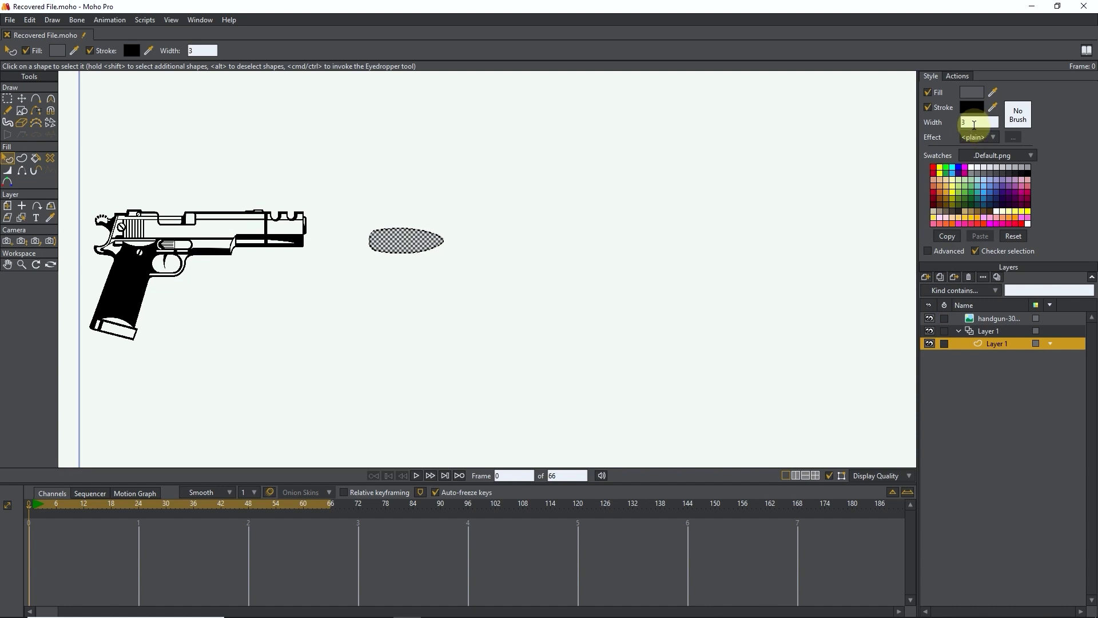
pyautogui.write('2')
pyautogui.click(971, 92)
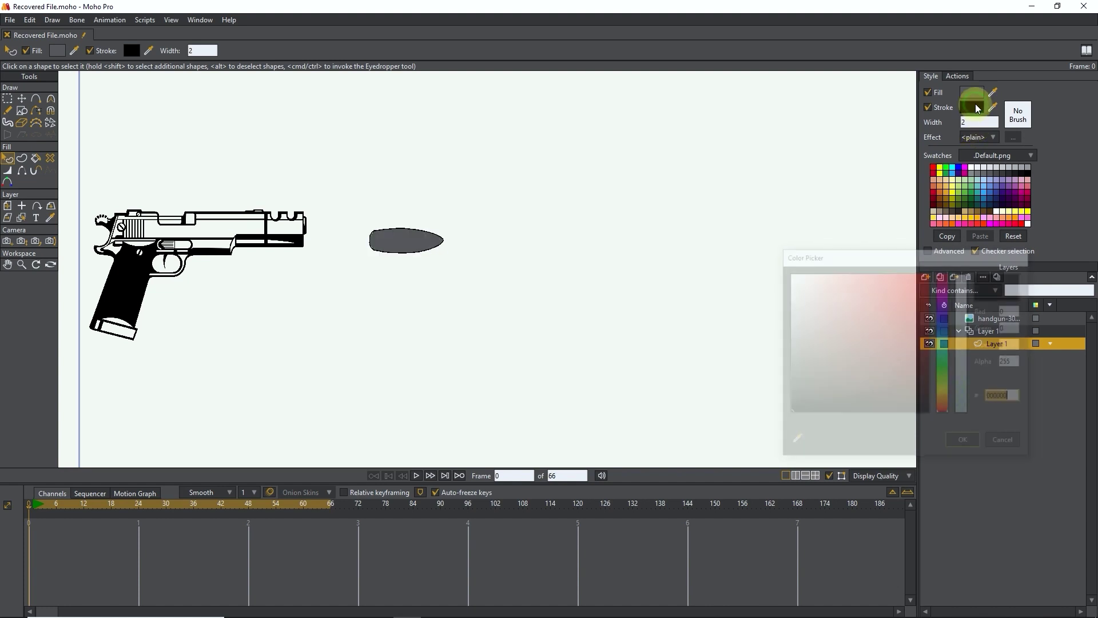
pyautogui.moveTo(839, 342); pyautogui.dragTo(774, 389)
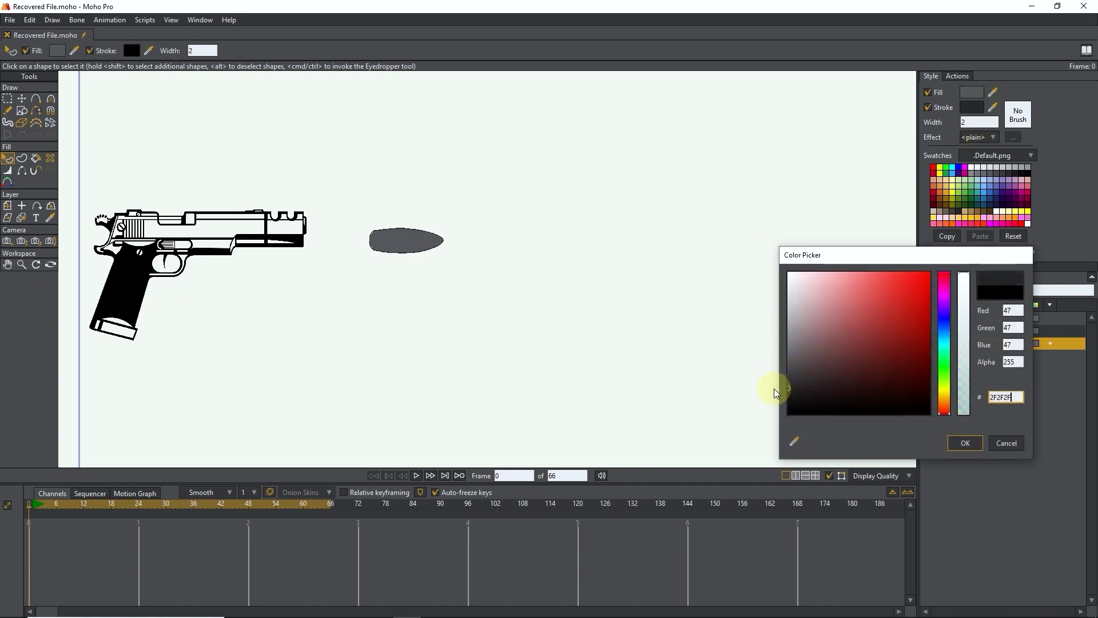
pyautogui.click(975, 444)
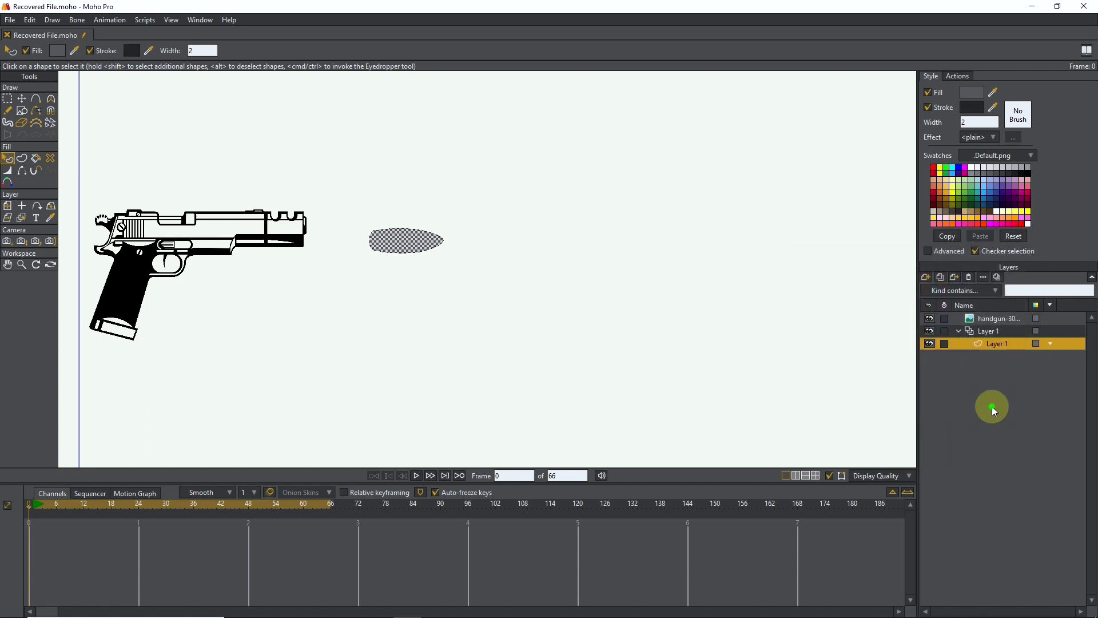
pyautogui.click(530, 258)
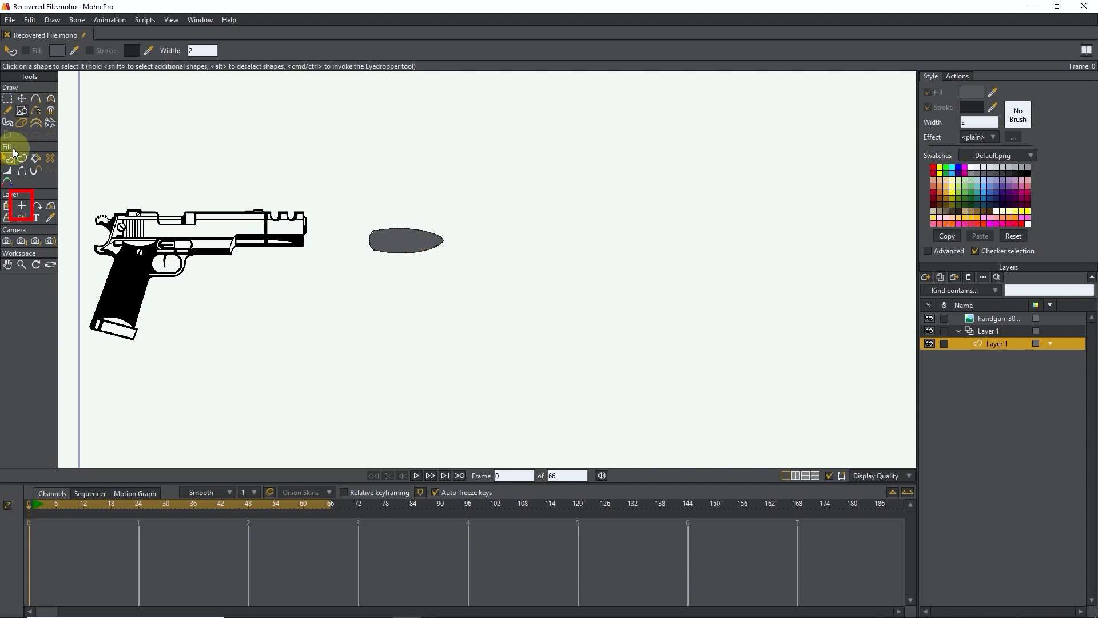
# Step: Set the bullet layer's origin on the bullet and scale it down to about 0.63 at the muzzle
pyautogui.click(21, 207)
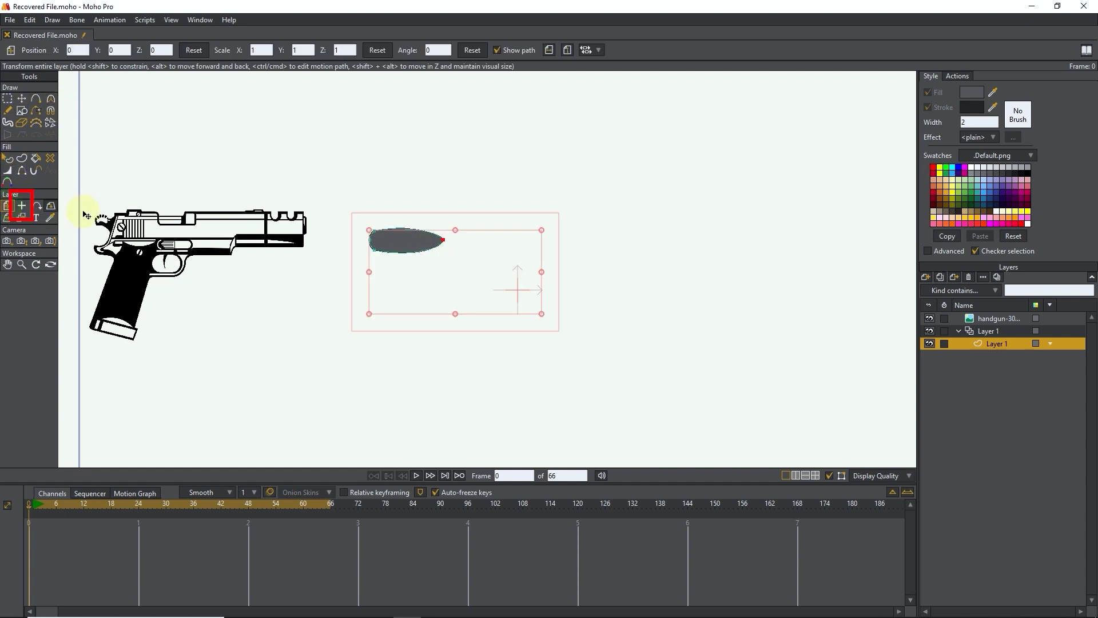
pyautogui.click(24, 210)
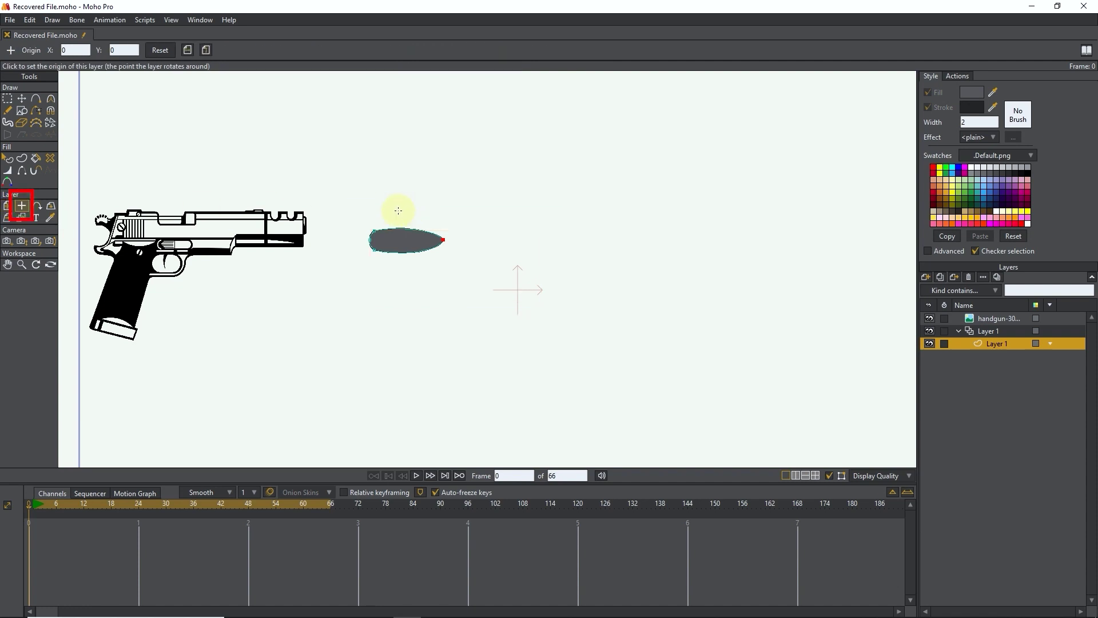
pyautogui.click(399, 243)
pyautogui.click(8, 205)
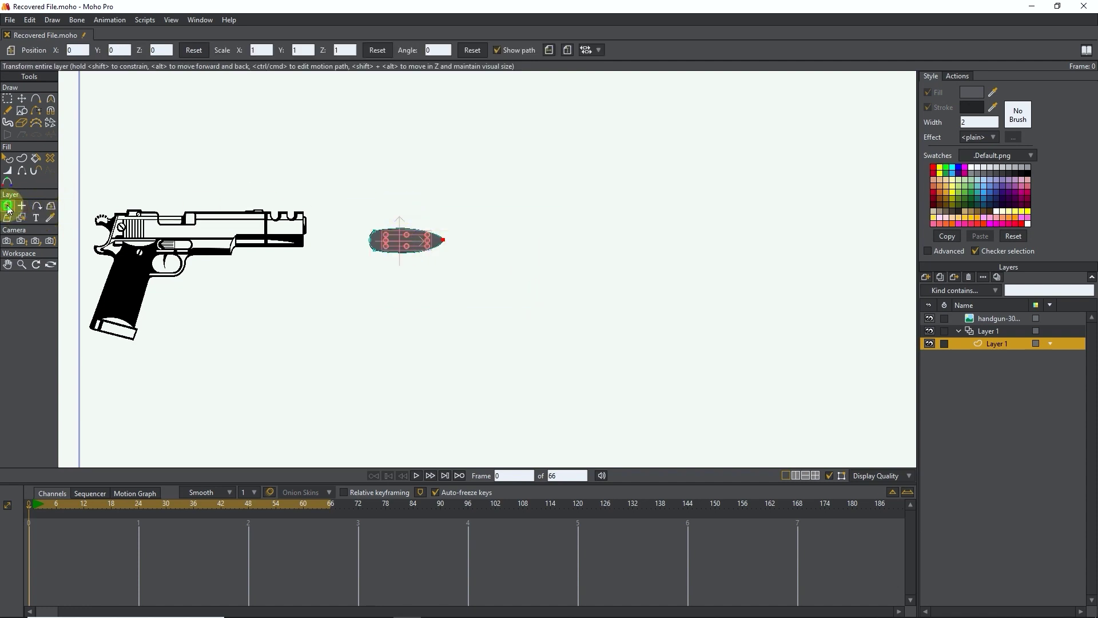
pyautogui.scroll(2, 401, 243)
pyautogui.scroll(1, 412, 246)
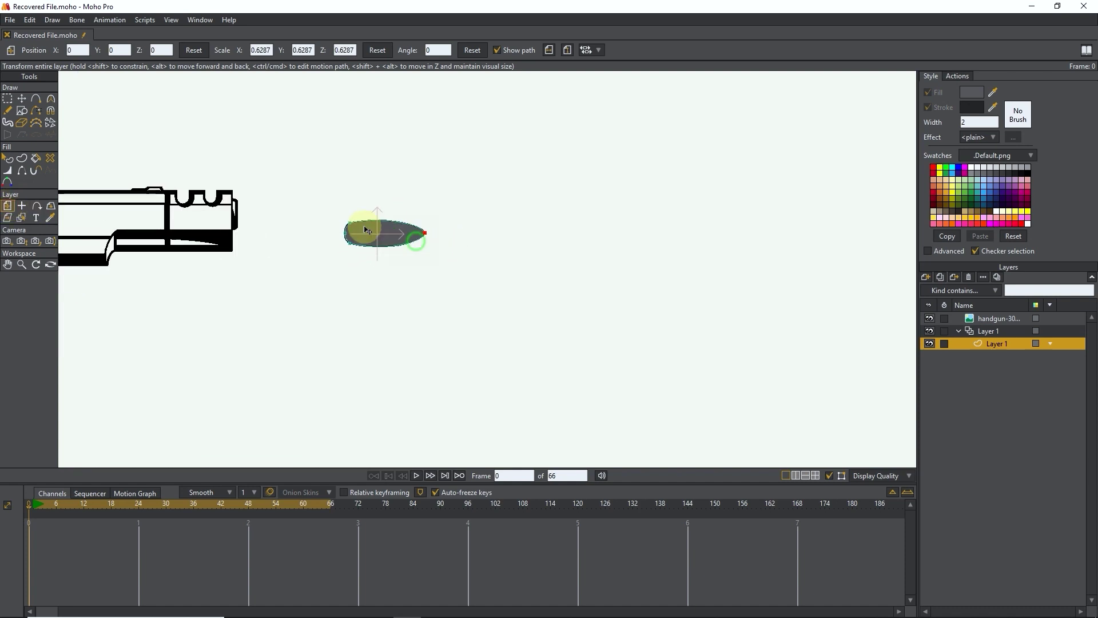
pyautogui.moveTo(476, 260); pyautogui.dragTo(297, 218)
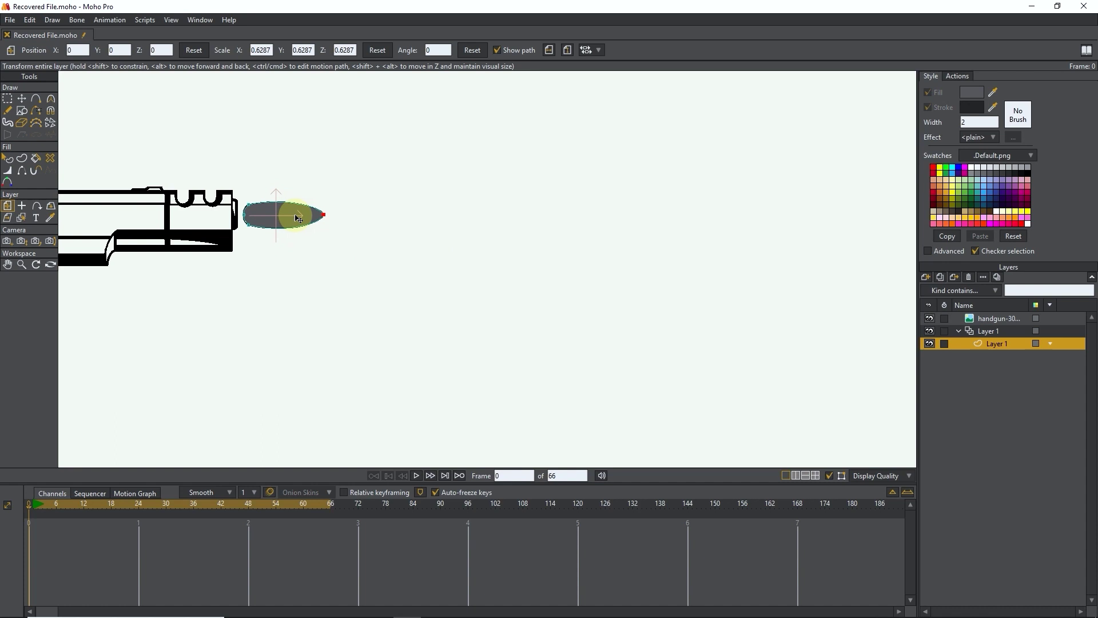
pyautogui.scroll(-1, 343, 241)
pyautogui.scroll(-2, 401, 286)
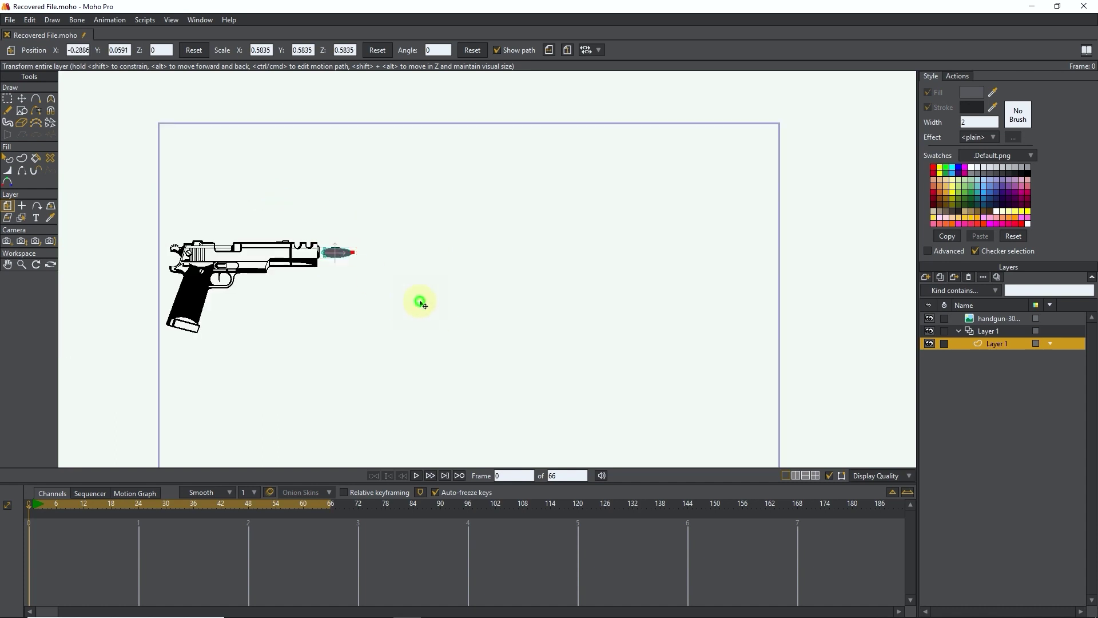
# Step: Set the Layer 1 group's origin at the bullet tip and add a new blank drawing at frame 1
pyautogui.click(992, 333)
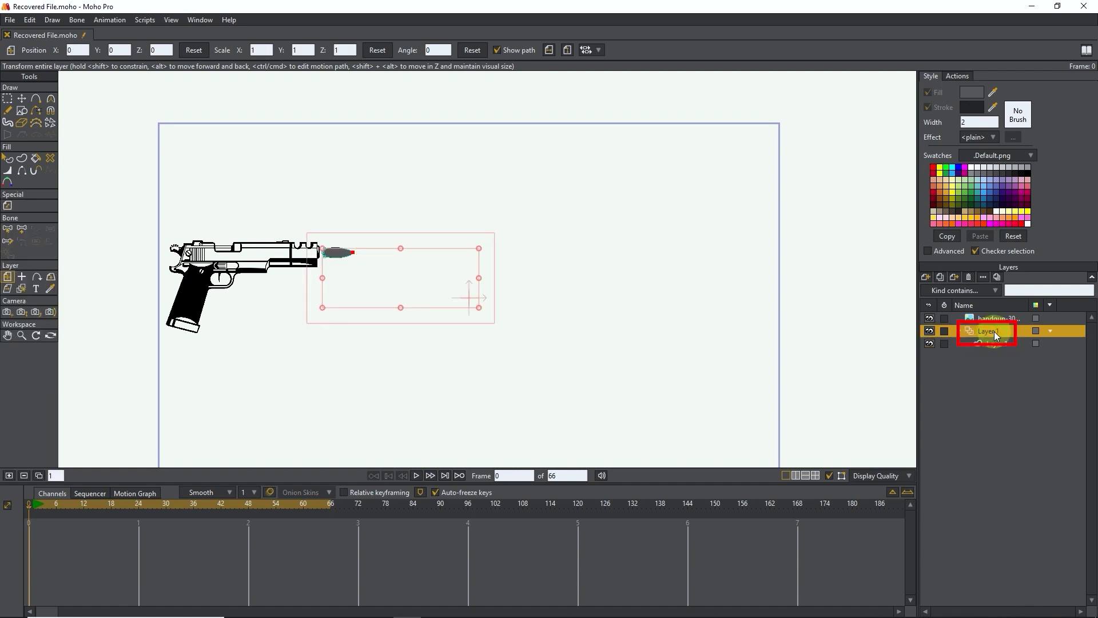
pyautogui.click(24, 280)
pyautogui.scroll(2, 373, 241)
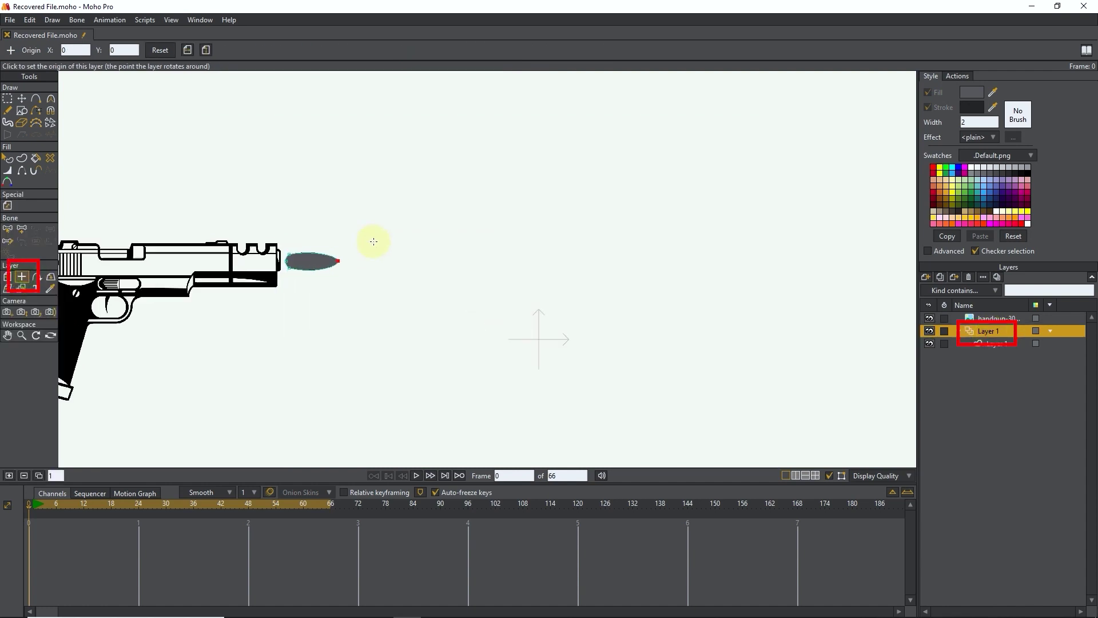
pyautogui.click(338, 261)
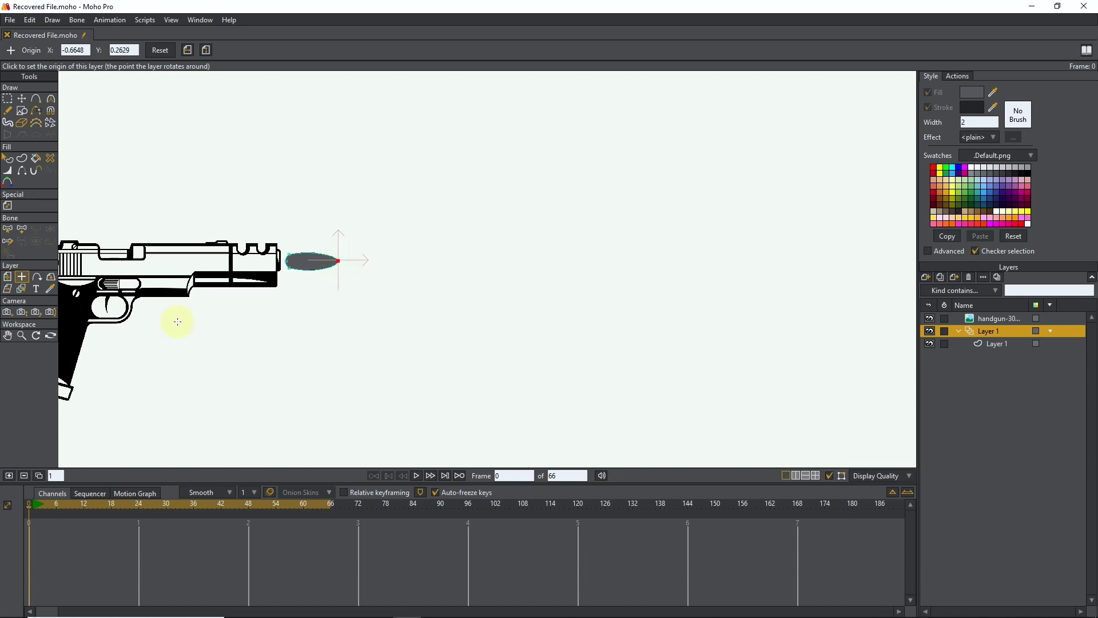
pyautogui.click(9, 476)
pyautogui.click(9, 477)
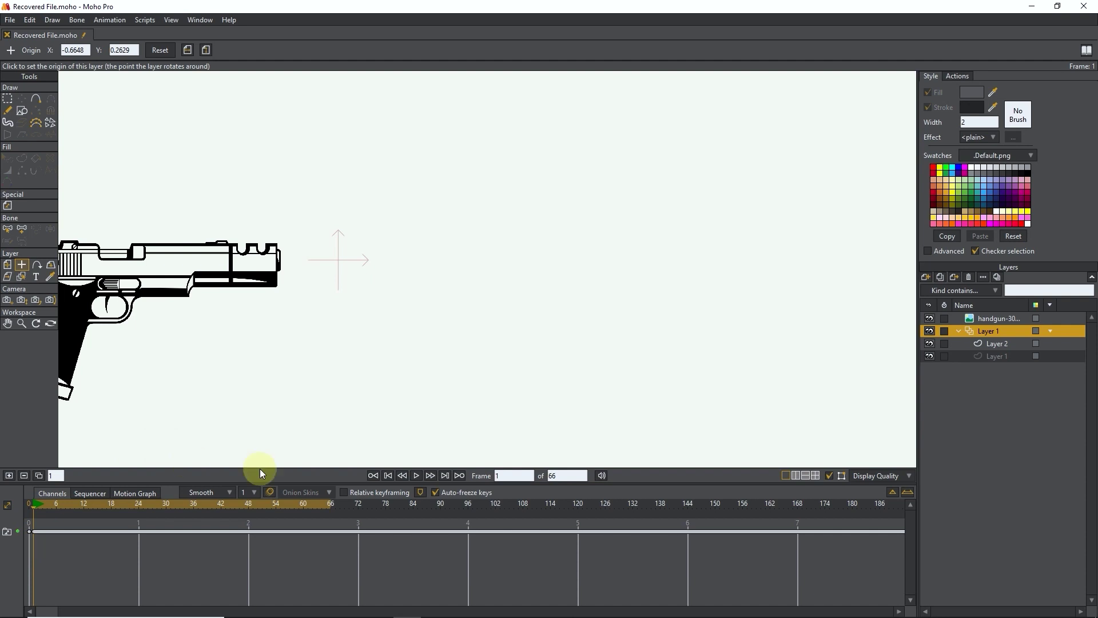
# Step: Draw a bullet ellipse at frame 1 just right of the muzzle
pyautogui.click(402, 476)
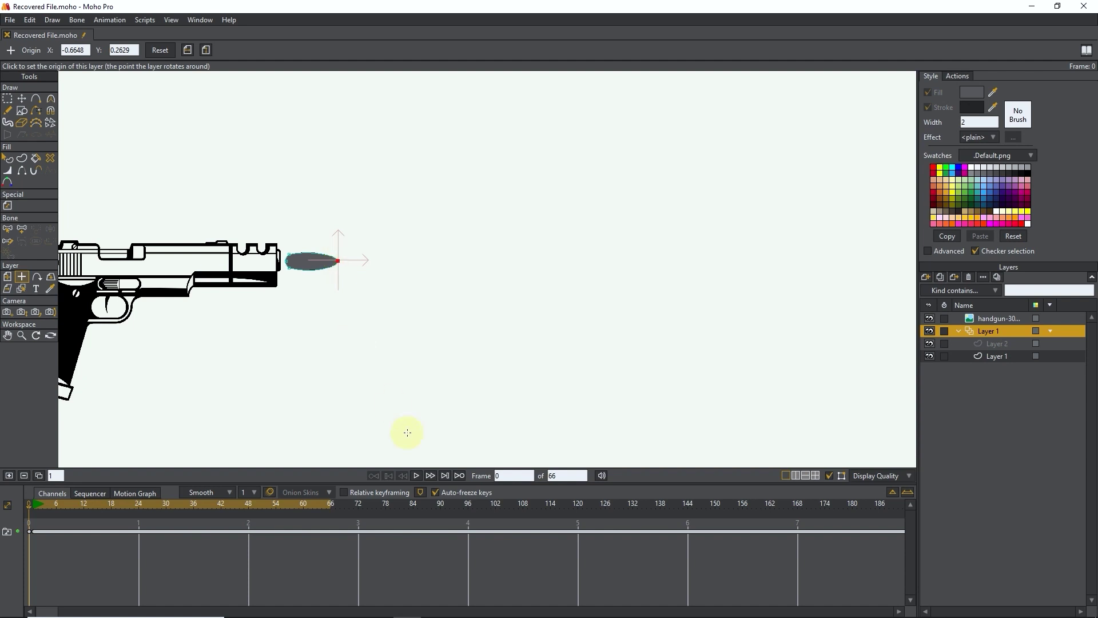
pyautogui.click(430, 475)
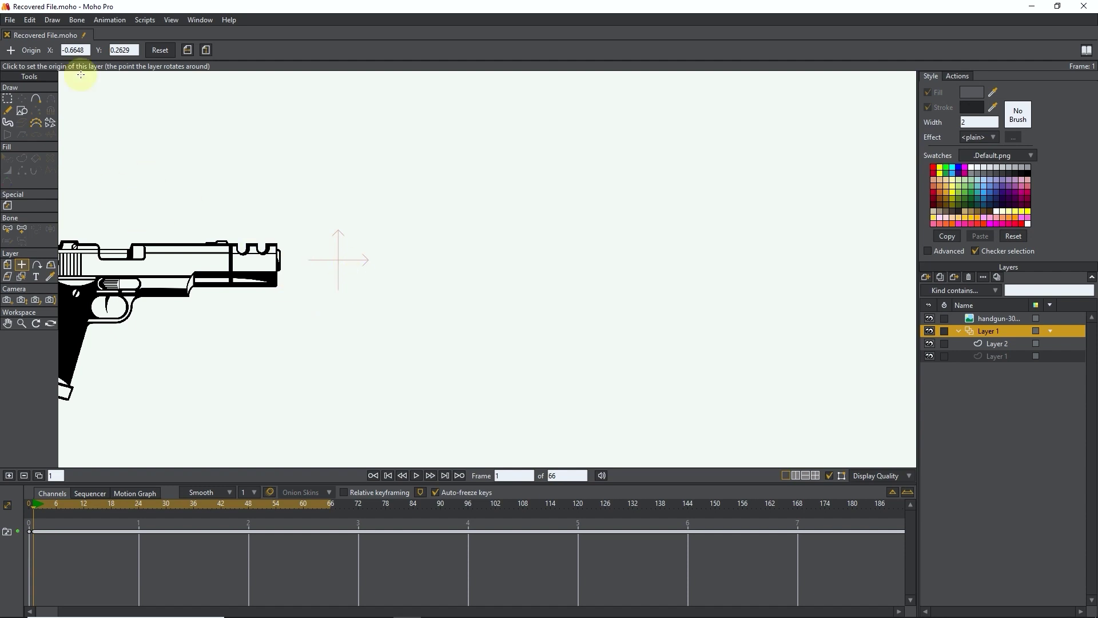
pyautogui.click(26, 112)
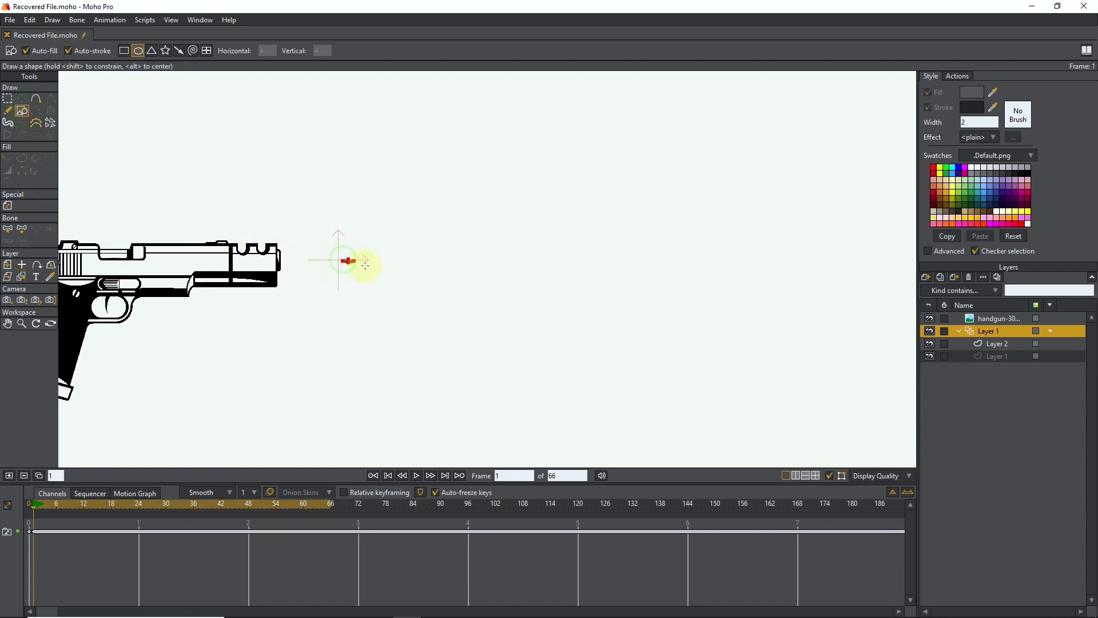
pyautogui.moveTo(343, 259); pyautogui.dragTo(404, 273)
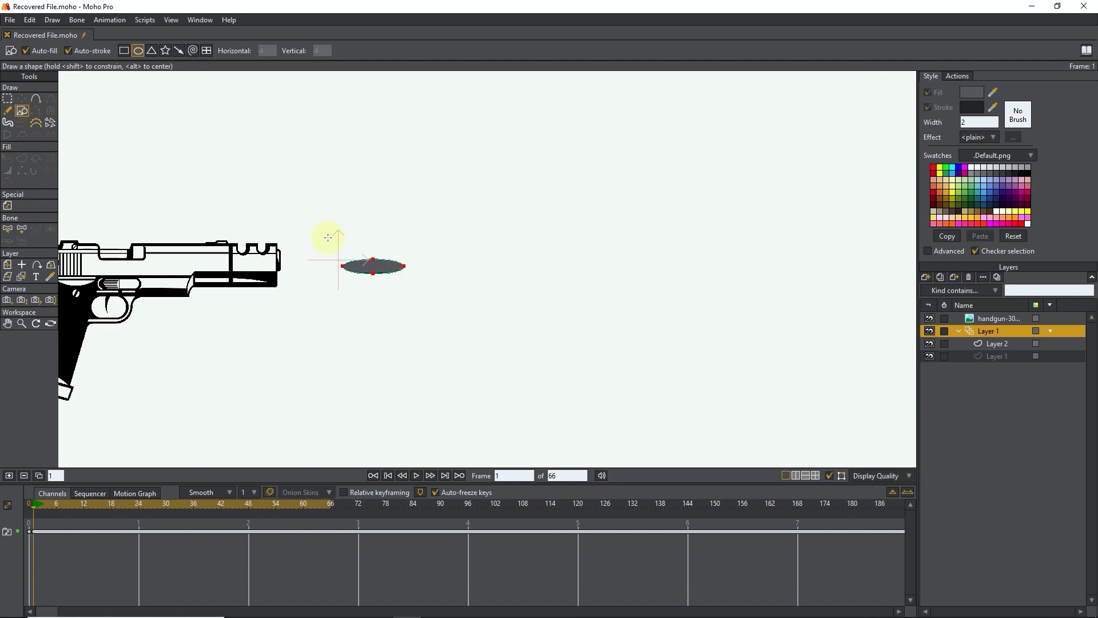
# Step: Nudge the frame 1 ellipse slightly up and right, flipping between frames 0 and 1 to compare
pyautogui.click(22, 98)
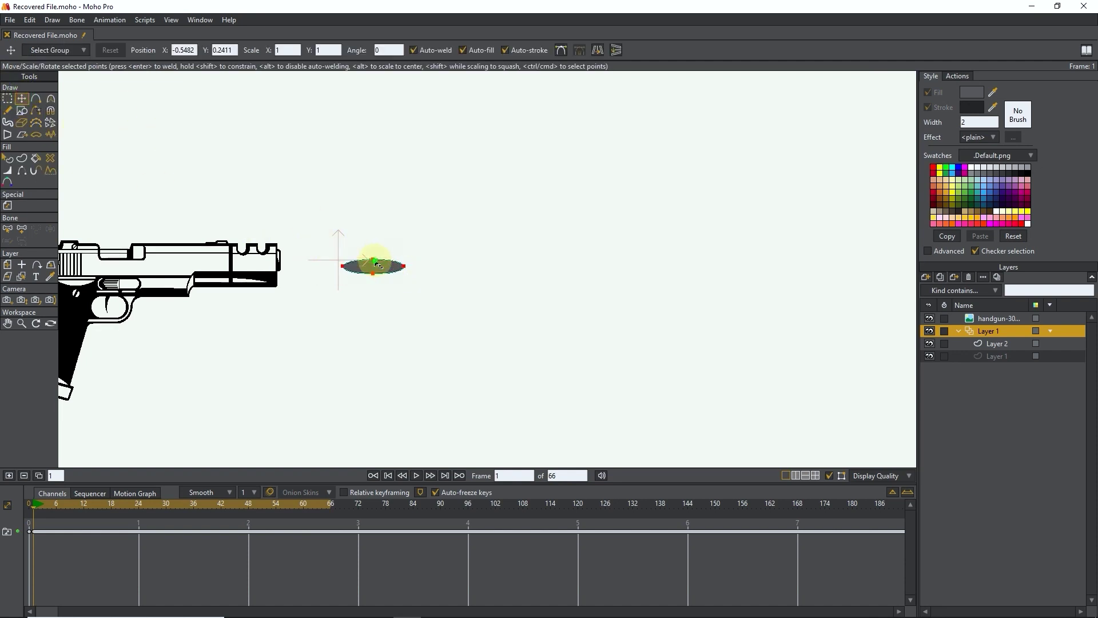
pyautogui.click(357, 260)
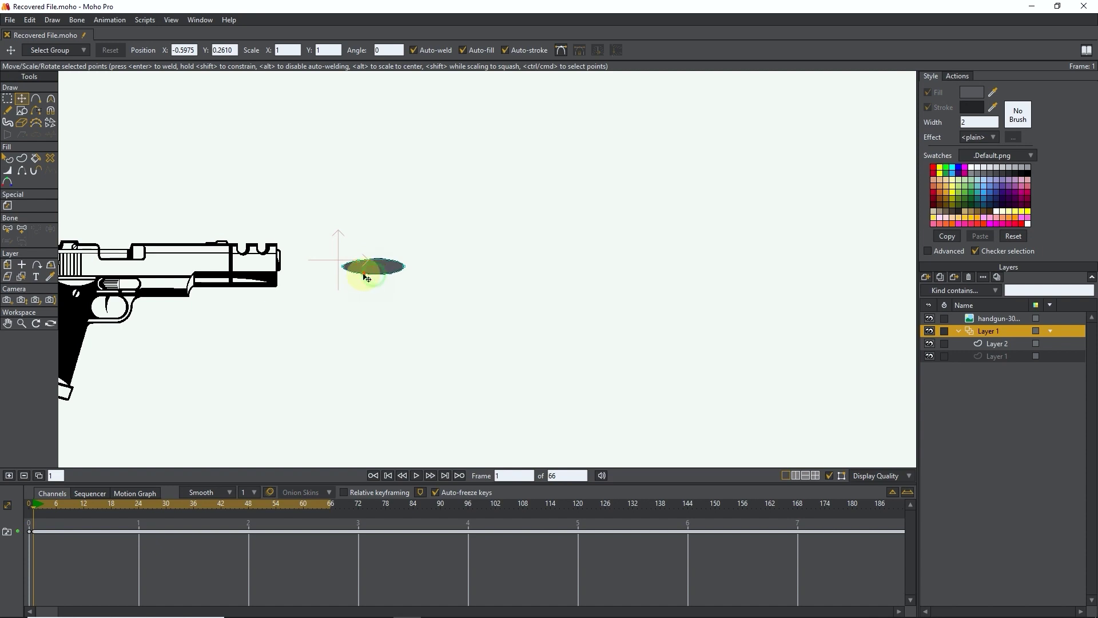
pyautogui.press('t')
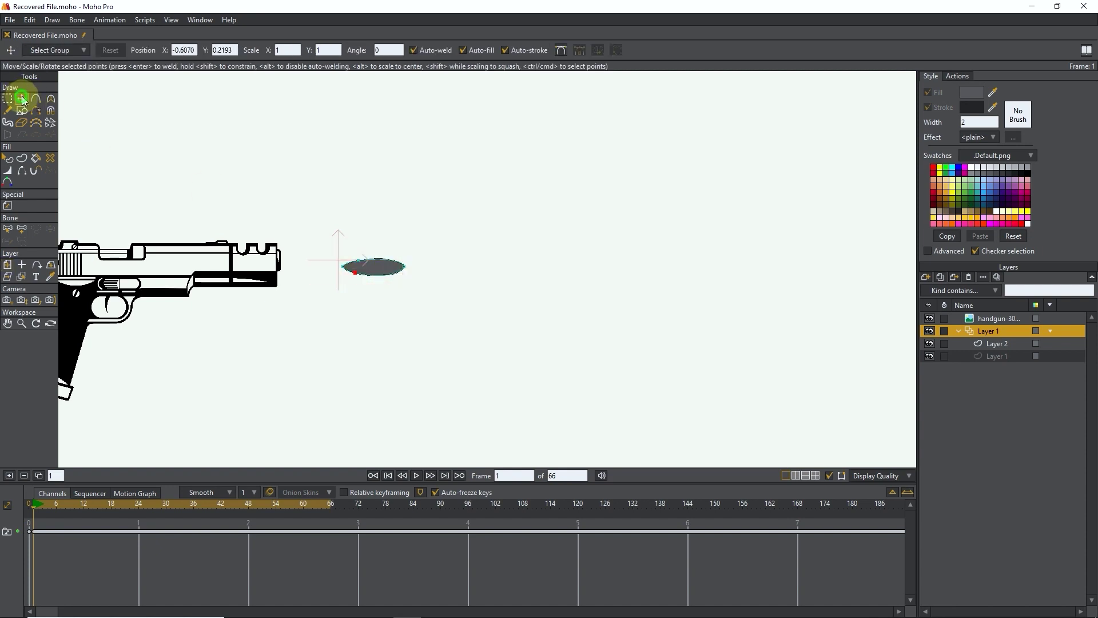
pyautogui.click(371, 268)
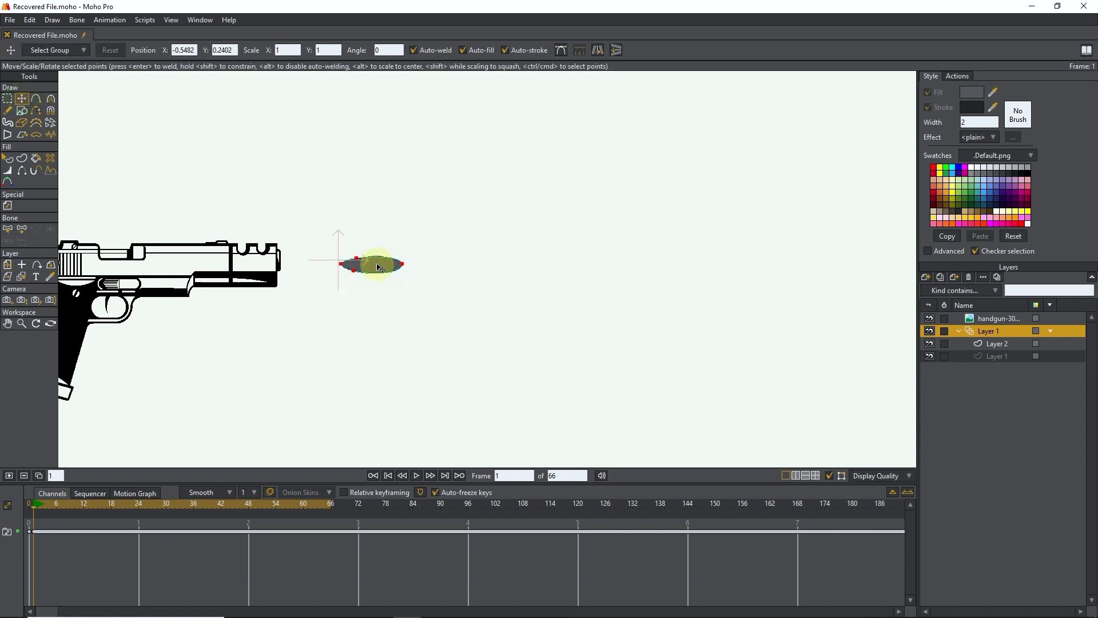
pyautogui.moveTo(378, 267); pyautogui.dragTo(379, 262)
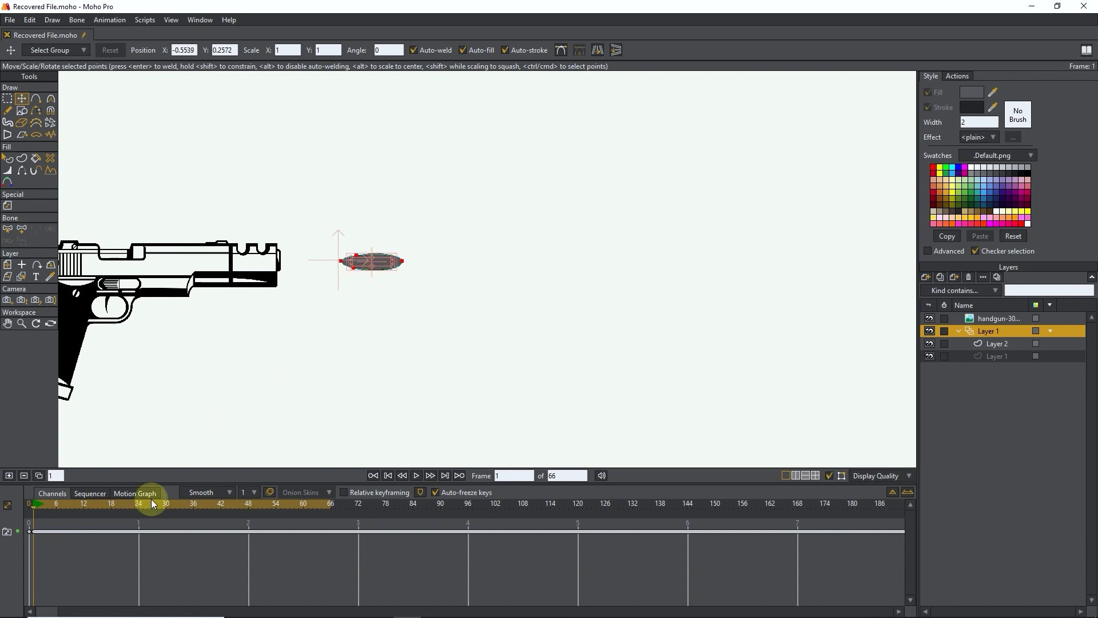
pyautogui.click(402, 475)
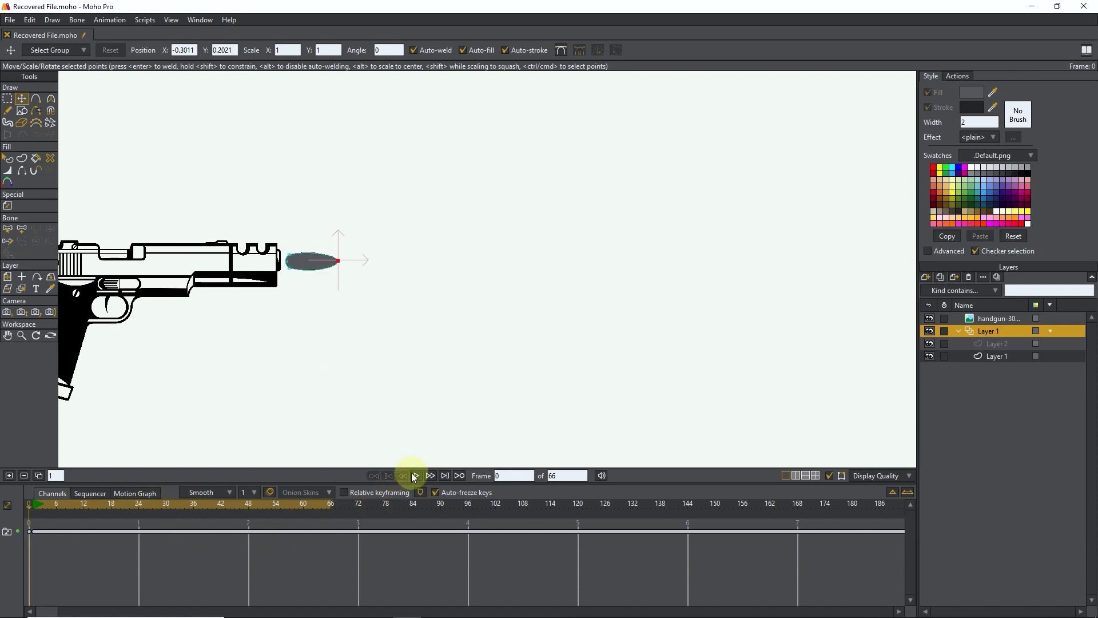
pyautogui.click(430, 475)
pyautogui.click(404, 476)
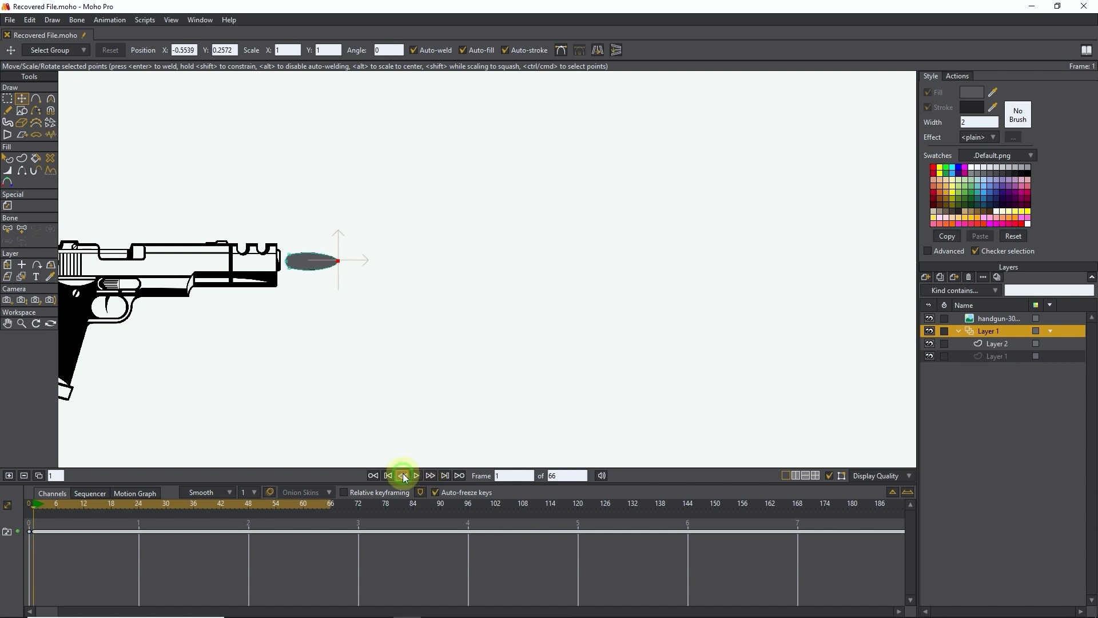
pyautogui.click(431, 475)
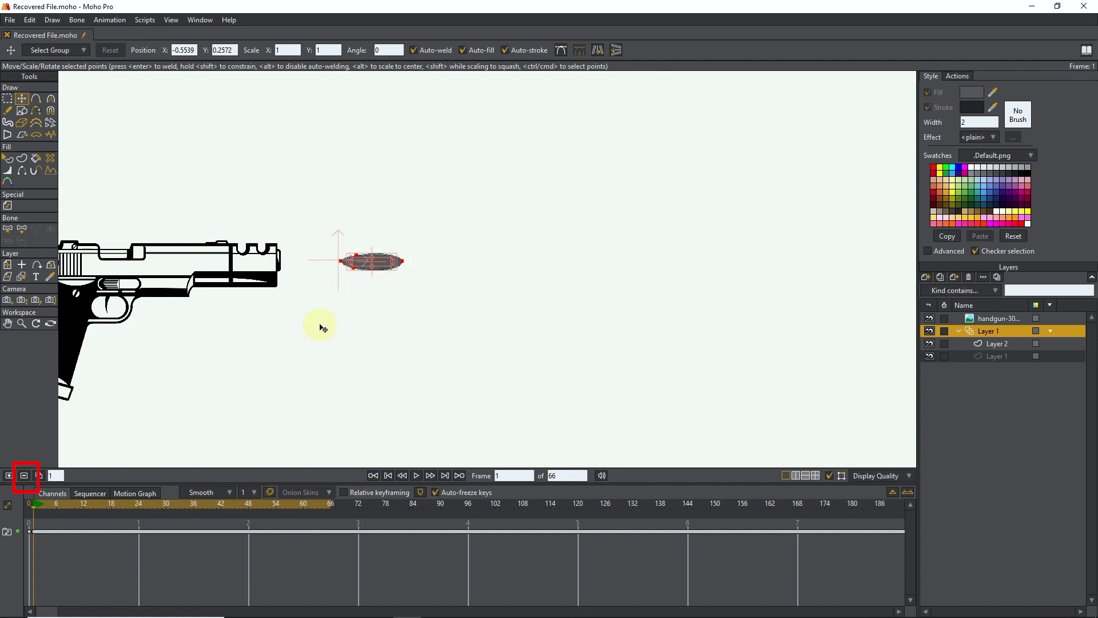
# Step: Delete the frame 1 ellipse and duplicate the frame 0 bullet drawing into frame 1
pyautogui.click(24, 476)
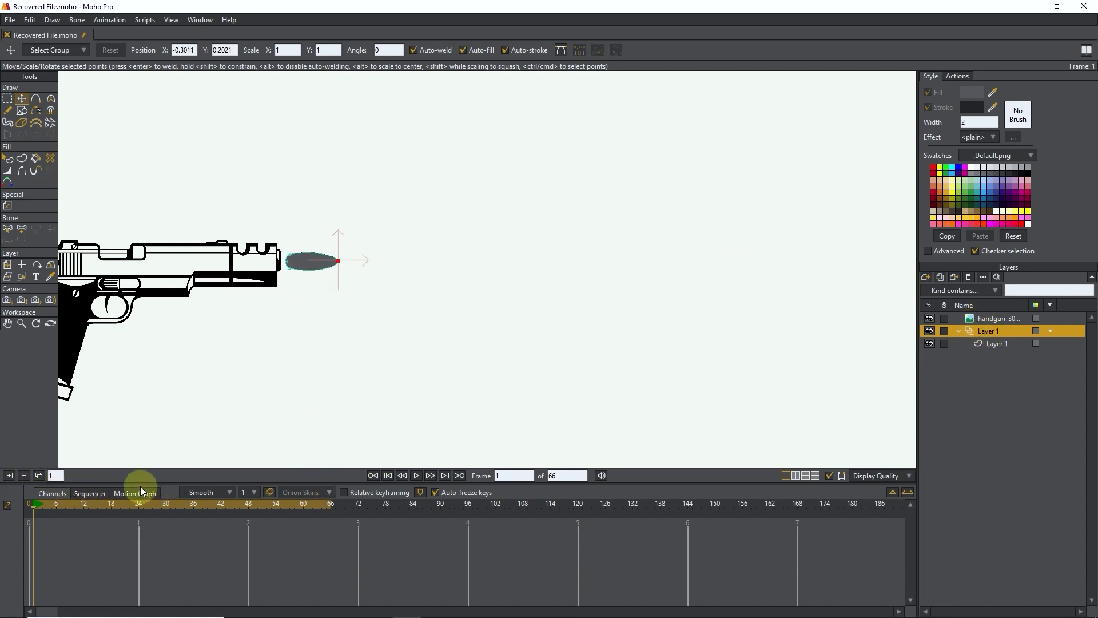
pyautogui.click(23, 508)
pyautogui.click(33, 516)
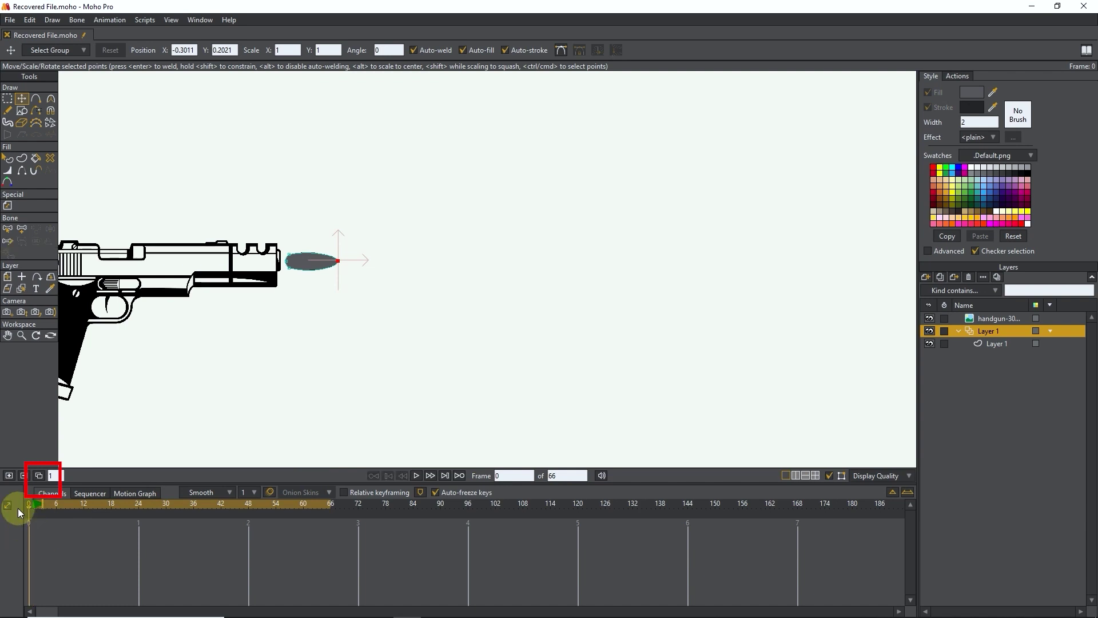
pyautogui.click(39, 476)
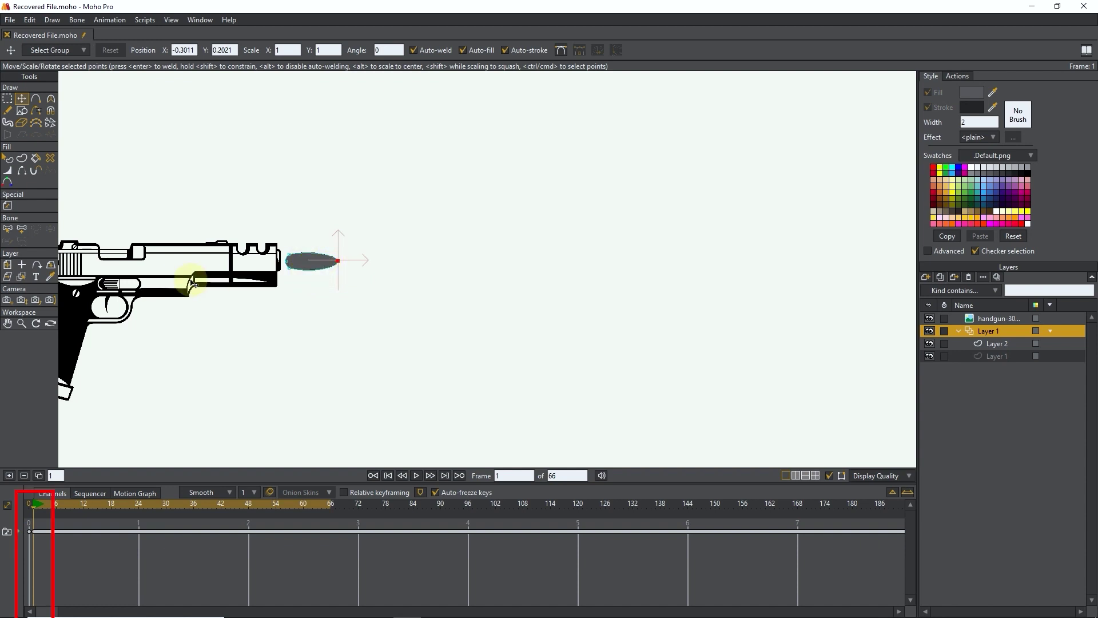
pyautogui.click(8, 265)
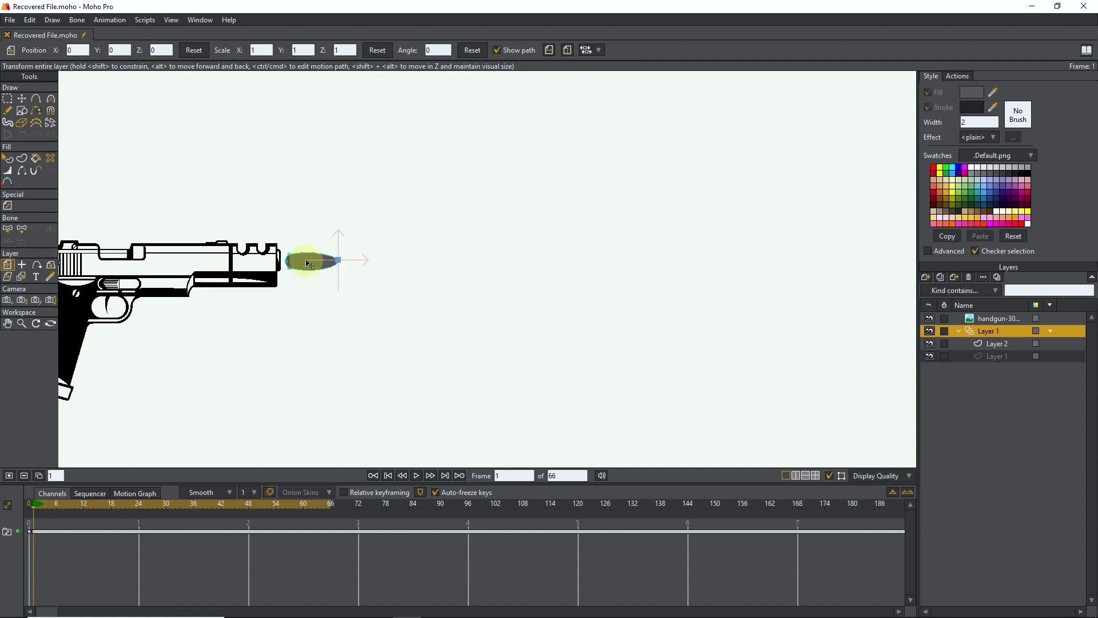
pyautogui.moveTo(309, 264); pyautogui.dragTo(378, 271)
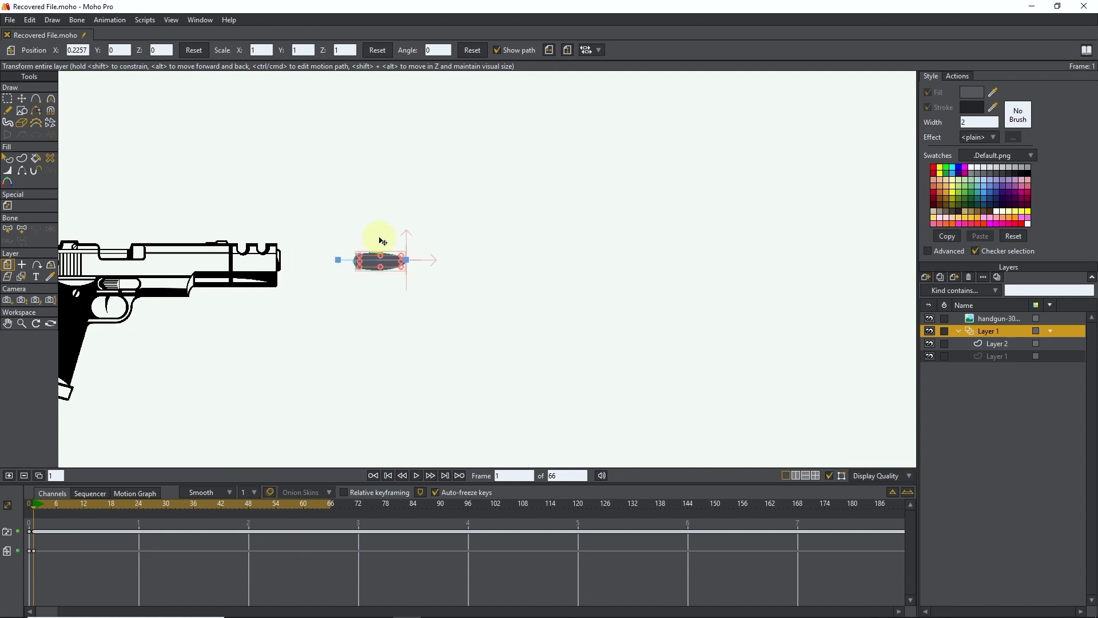
pyautogui.click(405, 476)
pyautogui.click(431, 475)
pyautogui.click(402, 475)
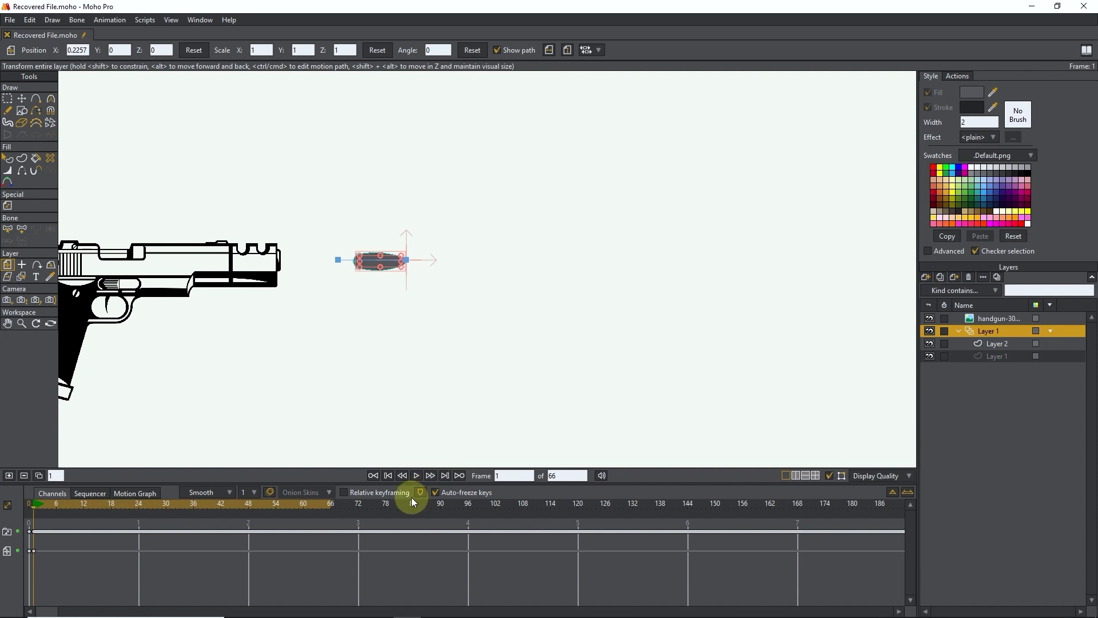
pyautogui.click(403, 475)
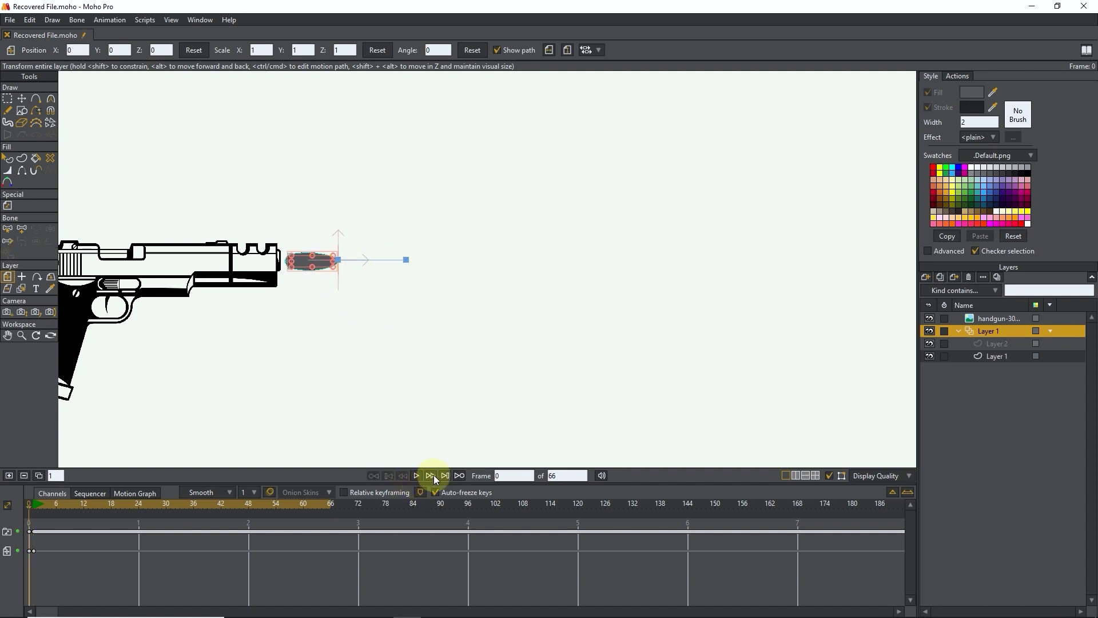
pyautogui.click(431, 475)
pyautogui.click(402, 476)
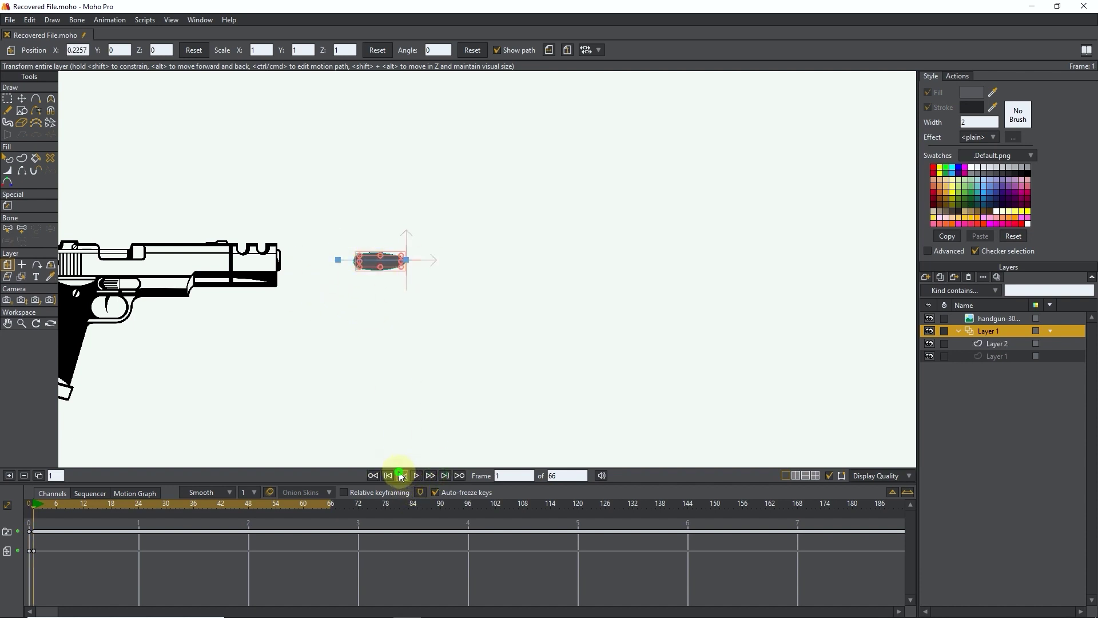
pyautogui.hotkey('ctrl', 'Right')
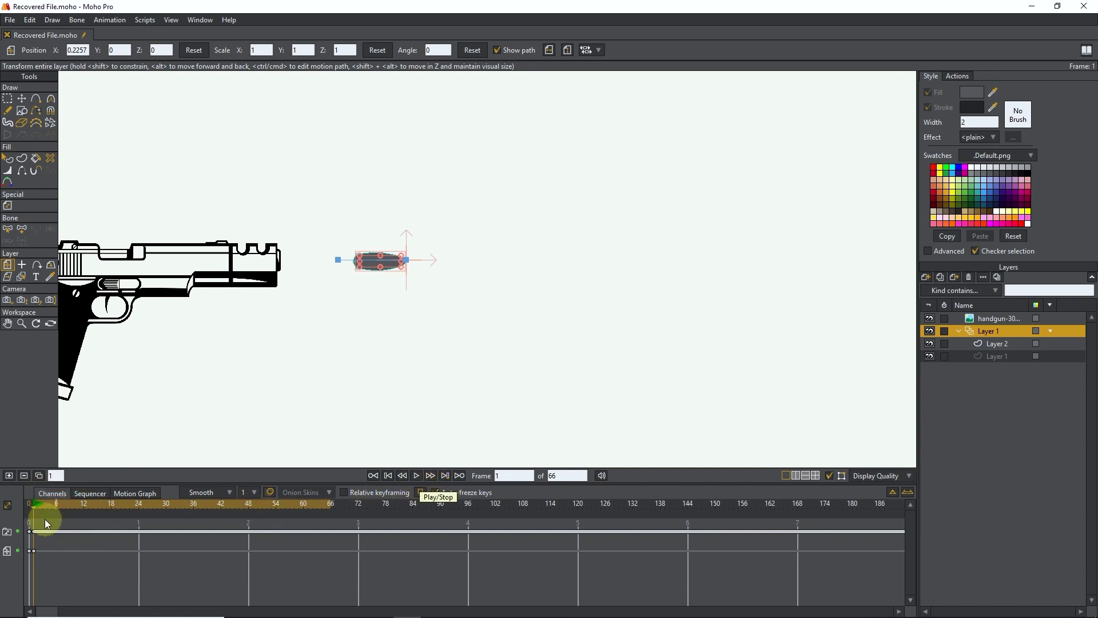
# Step: Add bullet drawings for frames 2 and 3, dragging each one further right
pyautogui.click(40, 475)
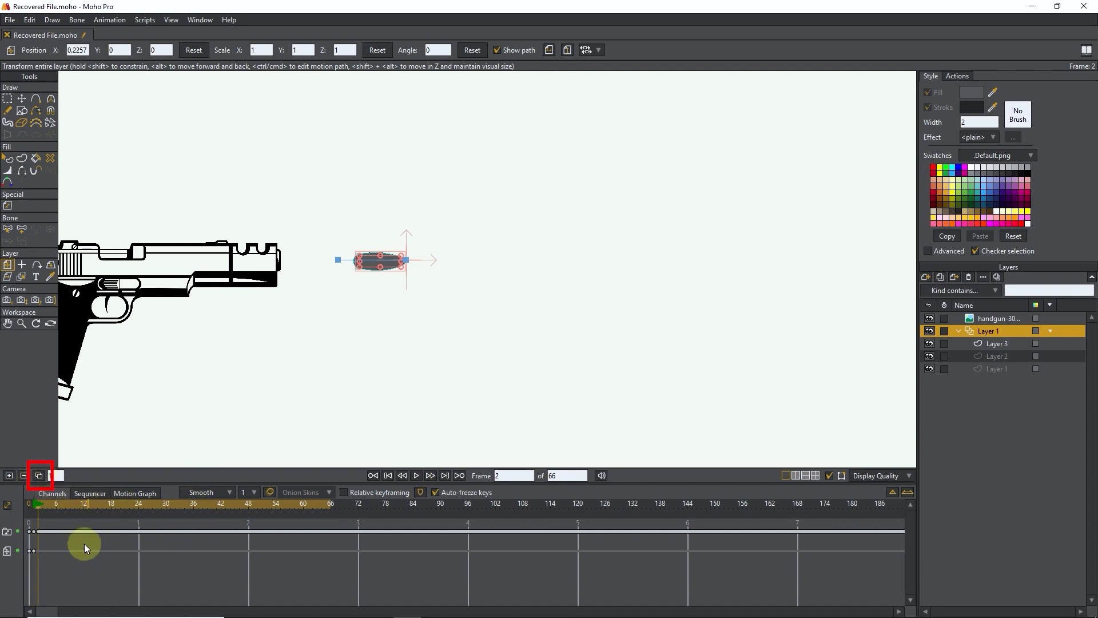
pyautogui.click(39, 503)
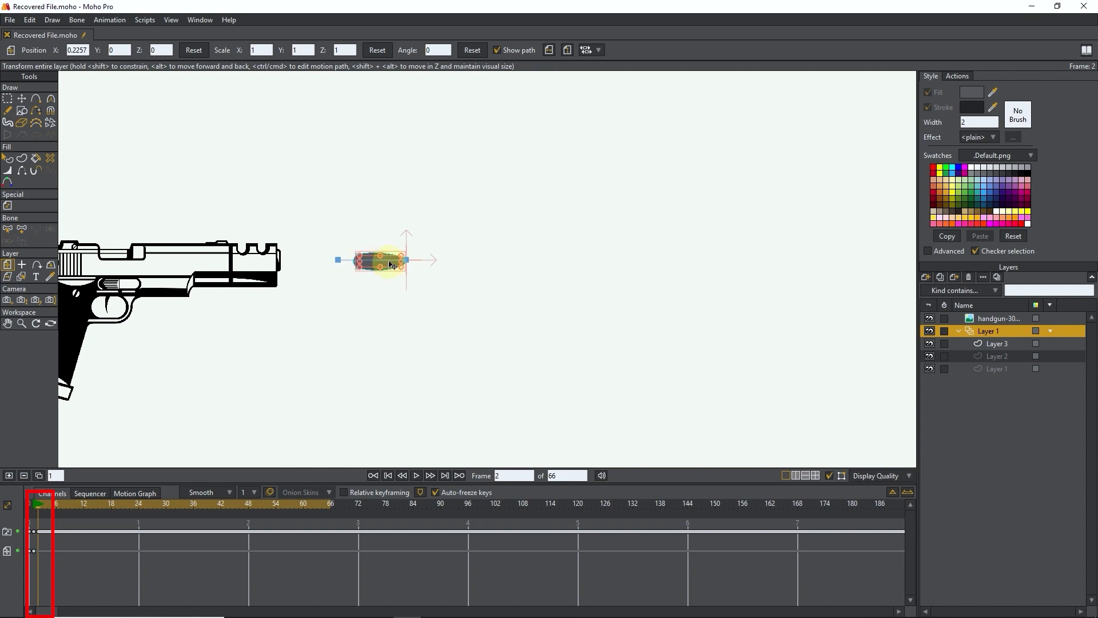
pyautogui.moveTo(391, 265); pyautogui.dragTo(464, 271)
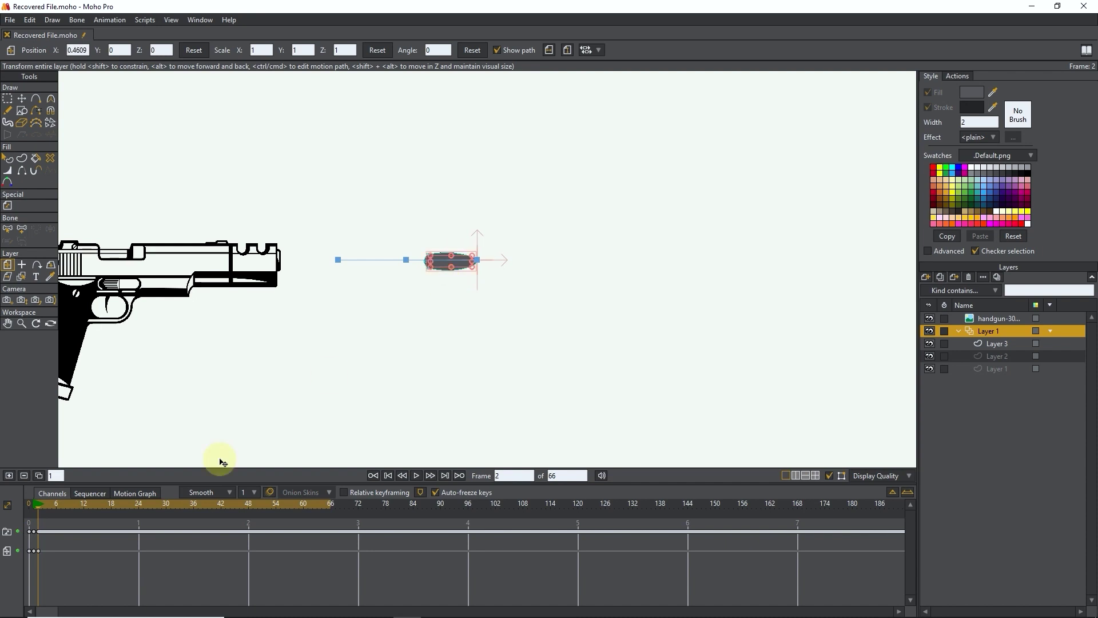
pyautogui.click(39, 475)
pyautogui.click(40, 476)
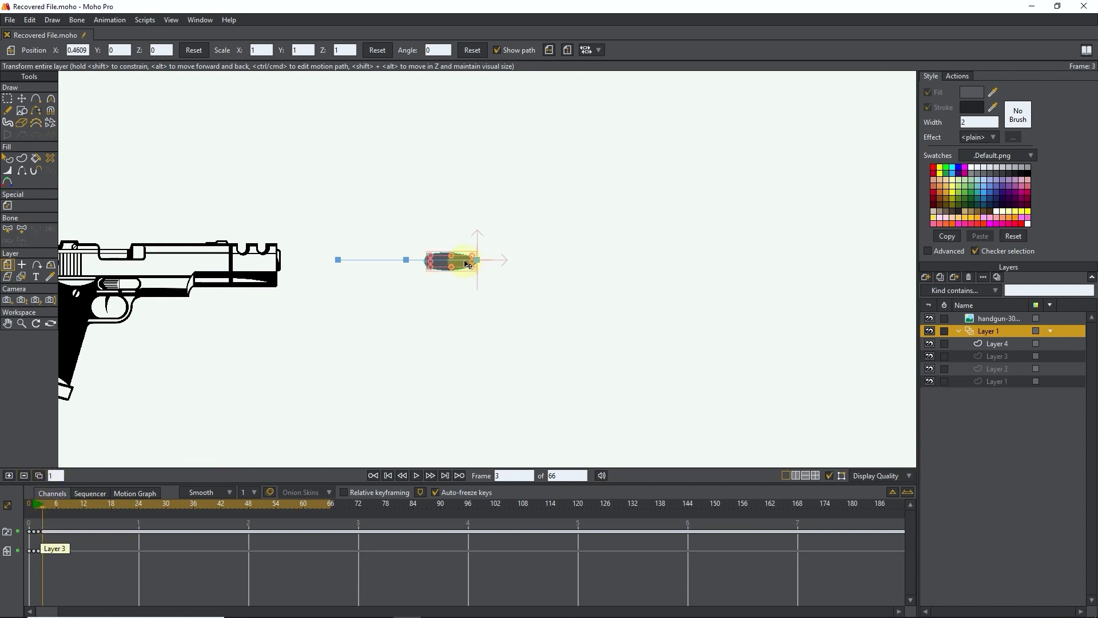
pyautogui.click(463, 263)
pyautogui.moveTo(463, 264); pyautogui.dragTo(715, 264)
# Step: Add more bullet frames through frame 6, pushing the frame 6 bullet further right and reviewing motion
pyautogui.click(39, 476)
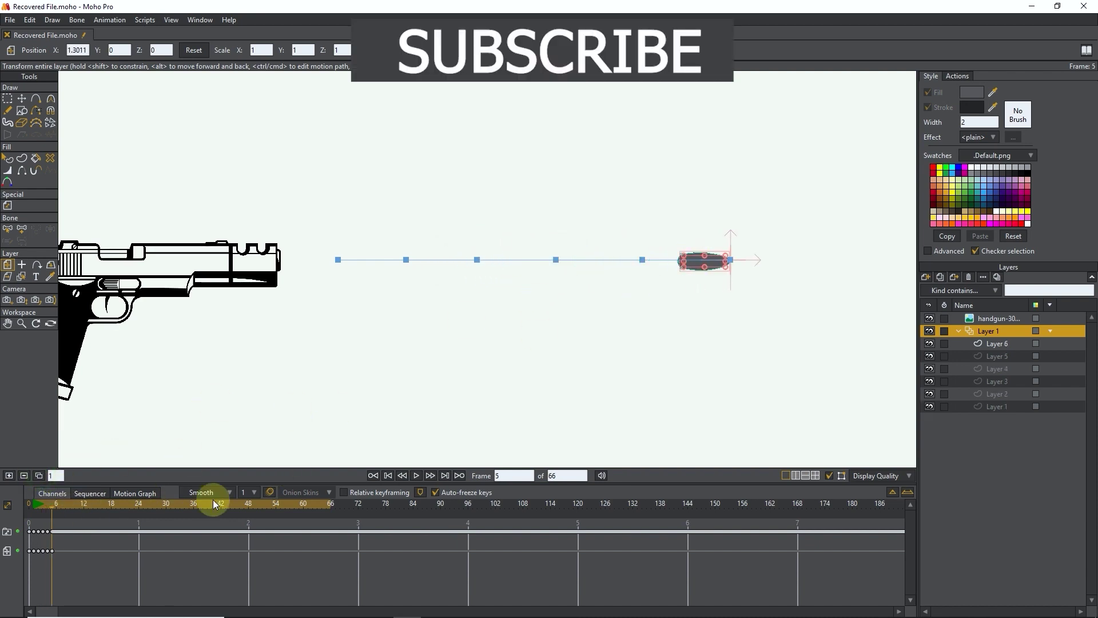
pyautogui.click(403, 476)
pyautogui.click(402, 476)
pyautogui.click(402, 476)
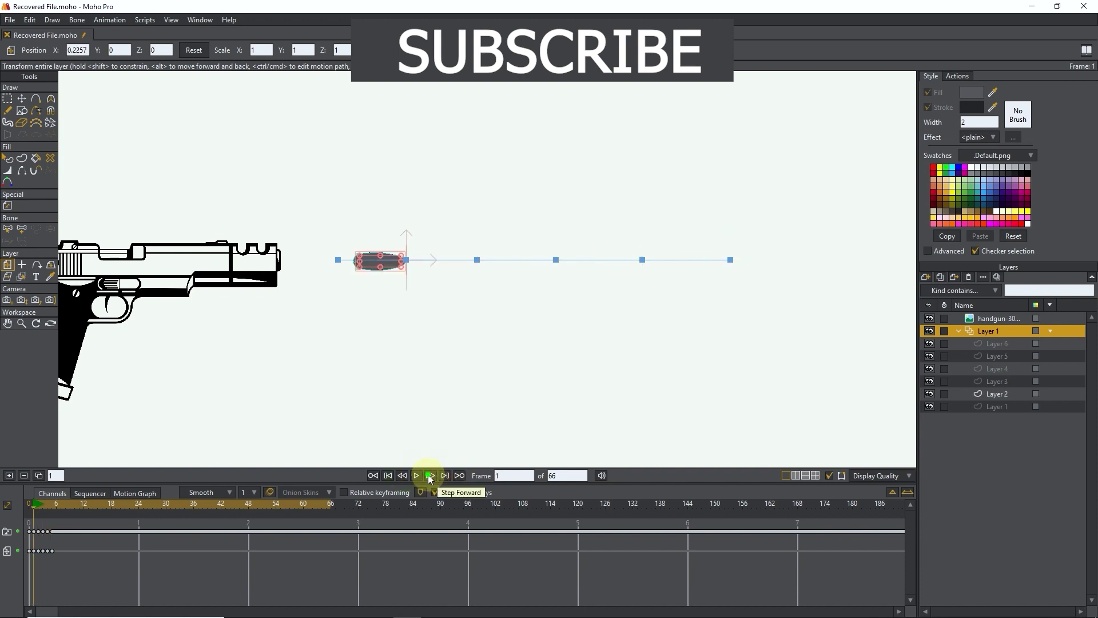
pyautogui.click(430, 475)
pyautogui.click(430, 476)
pyautogui.click(39, 476)
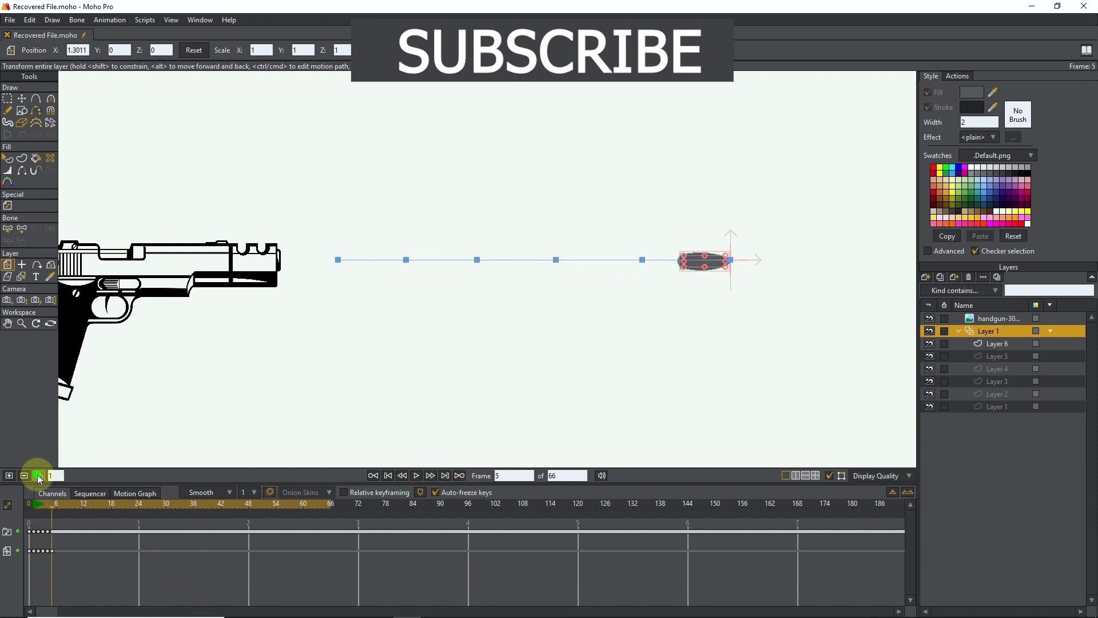
pyautogui.moveTo(719, 264); pyautogui.dragTo(811, 264)
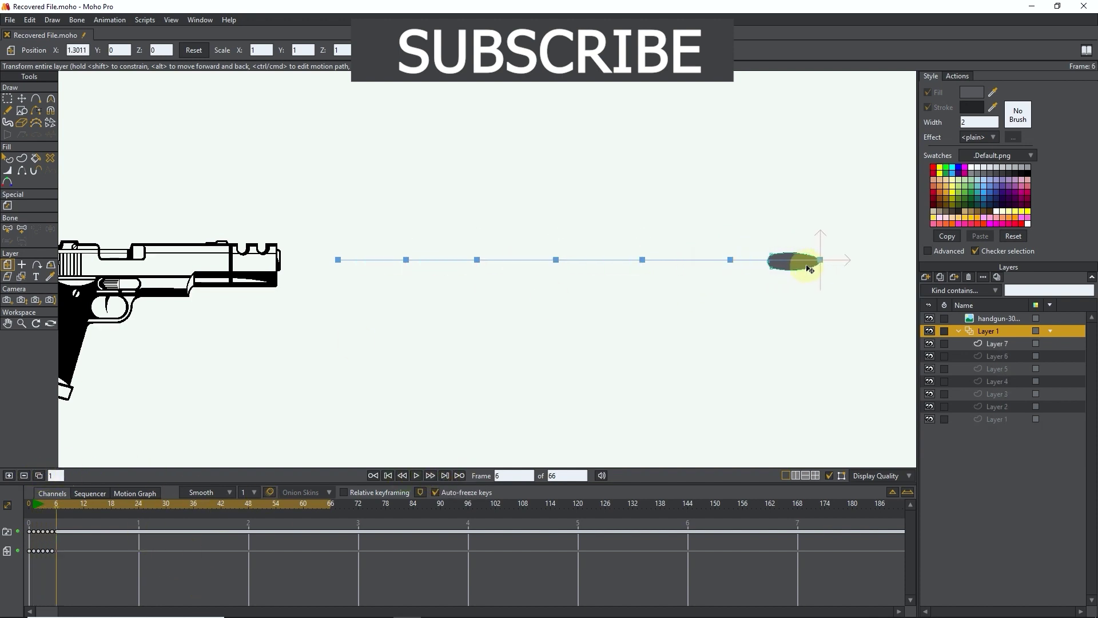
pyautogui.click(402, 475)
pyautogui.click(431, 475)
pyautogui.click(430, 475)
# Step: Add bullet frames 7, 8 and 9, each dragged further right to the edge, then rewind to frame 0
pyautogui.scroll(-5, 496, 437)
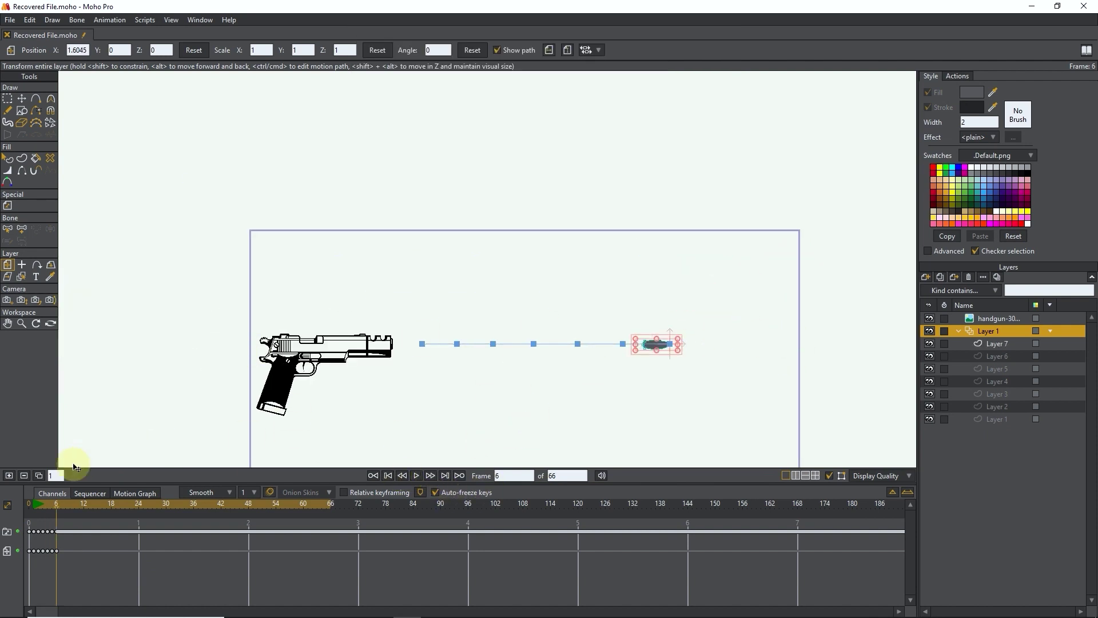
pyautogui.click(38, 475)
pyautogui.moveTo(656, 345); pyautogui.dragTo(713, 346)
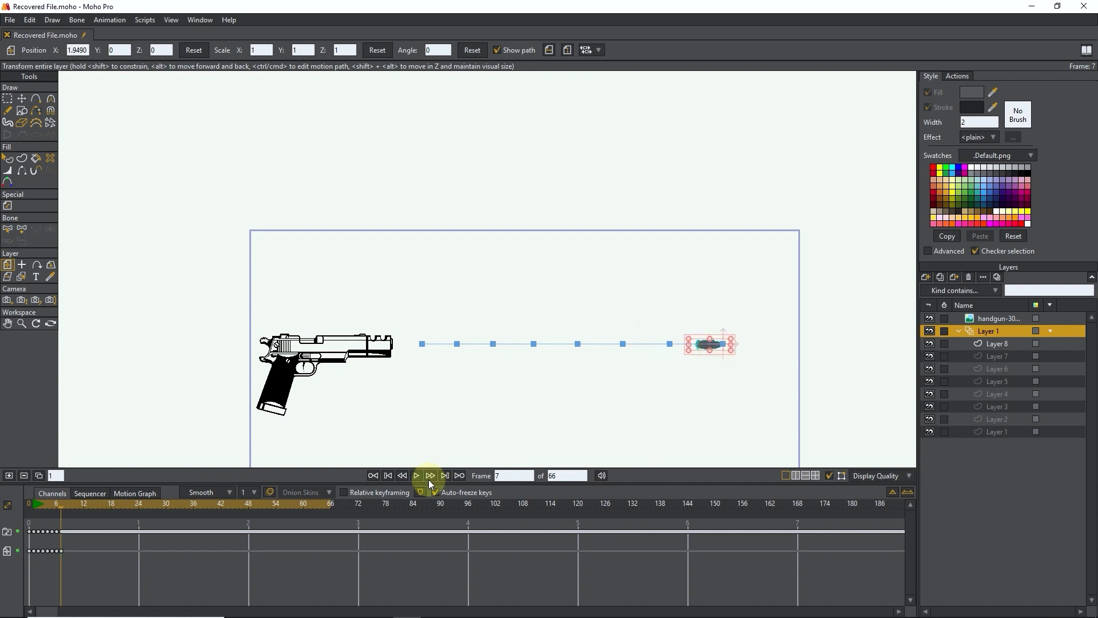
pyautogui.click(402, 475)
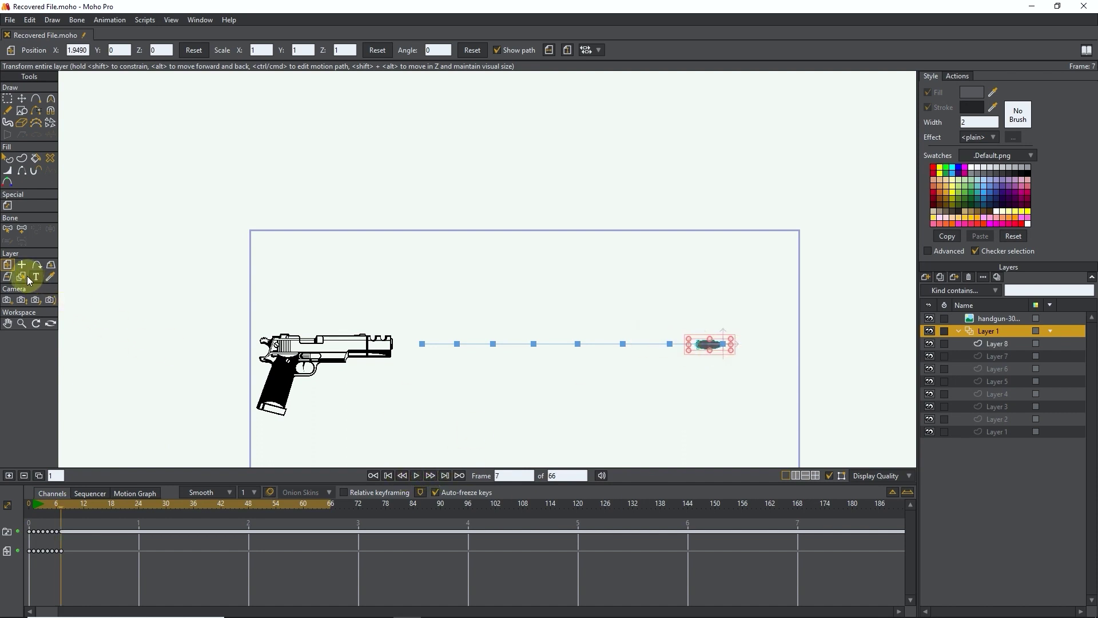
pyautogui.click(38, 475)
pyautogui.moveTo(709, 345); pyautogui.dragTo(767, 345)
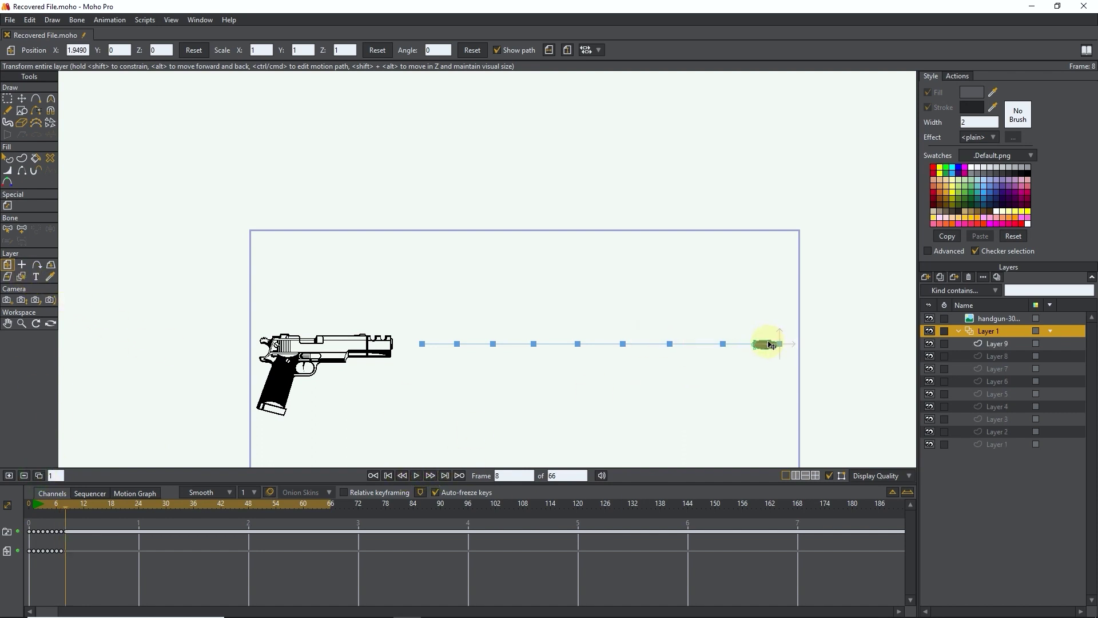
pyautogui.click(39, 476)
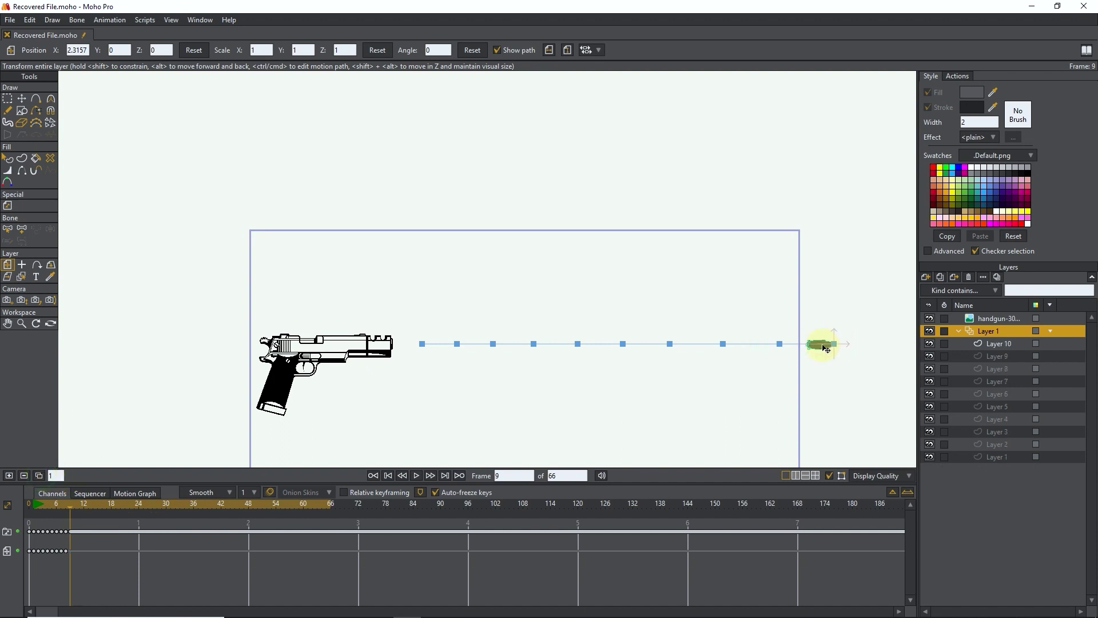
pyautogui.moveTo(766, 345); pyautogui.dragTo(821, 345)
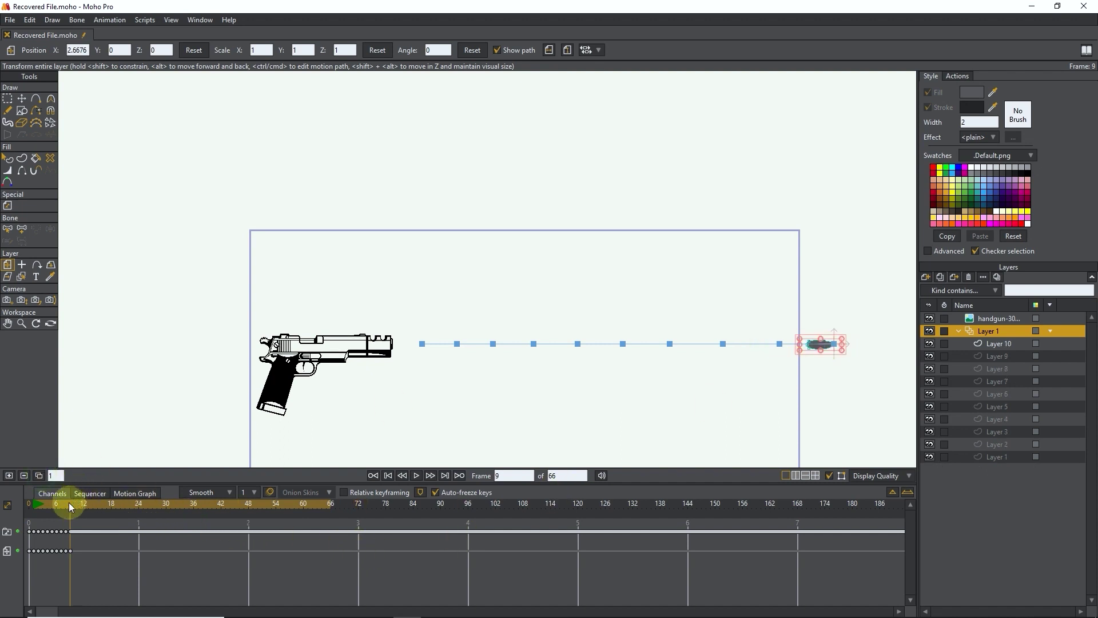
pyautogui.moveTo(68, 502); pyautogui.dragTo(33, 522)
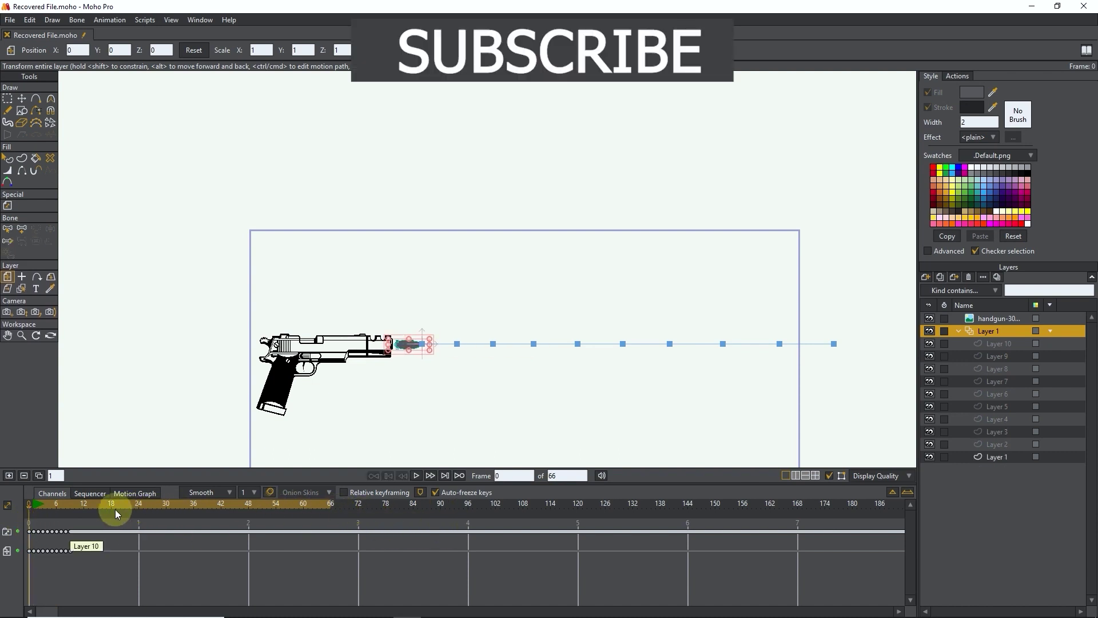
# Step: Set the animation's end frame to 12 on the timeline
pyautogui.click(84, 502)
pyautogui.moveTo(85, 503); pyautogui.dragTo(79, 505)
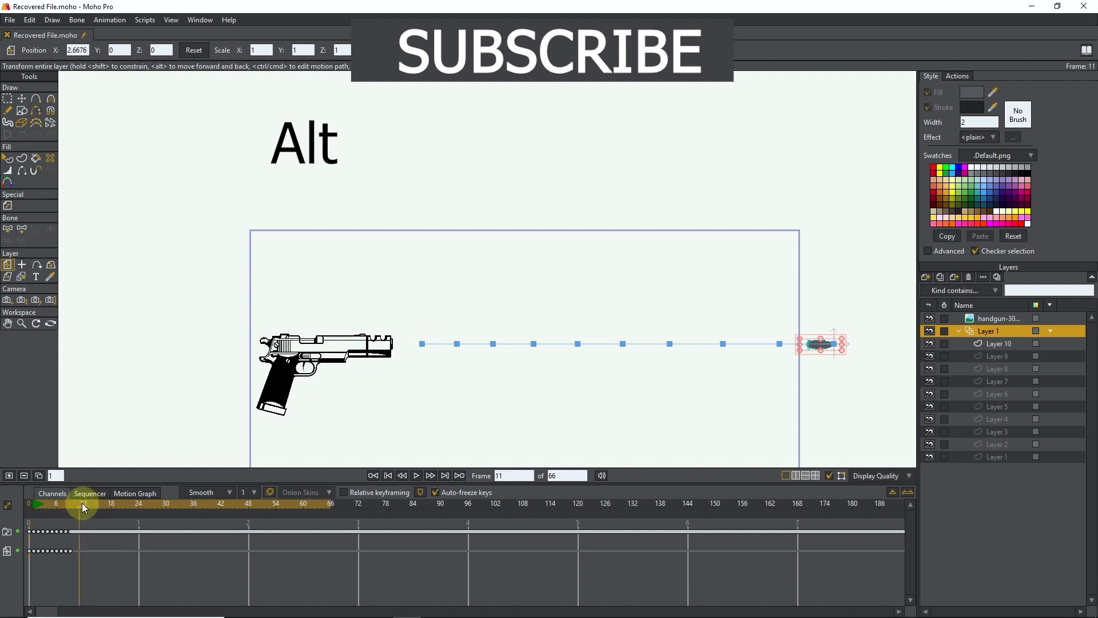
pyautogui.keyDown('alt'); pyautogui.click(81, 503); pyautogui.keyUp('alt')
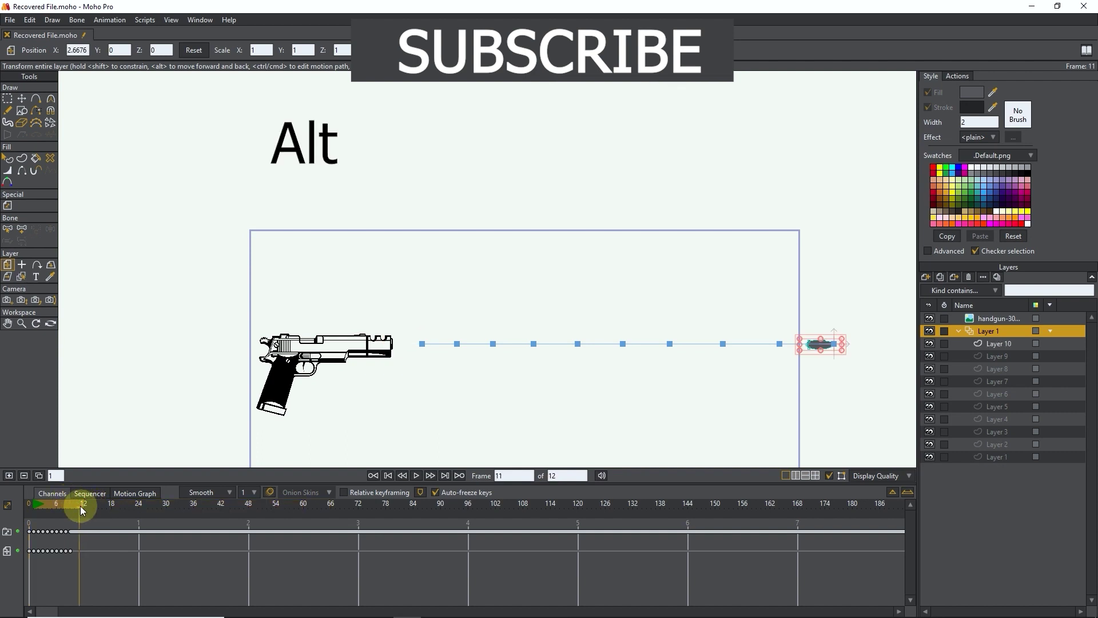
# Step: Check the bullet at frame 5, recentre the scene, then play from frame 0
pyautogui.click(51, 503)
pyautogui.moveTo(521, 399); pyautogui.dragTo(497, 294)
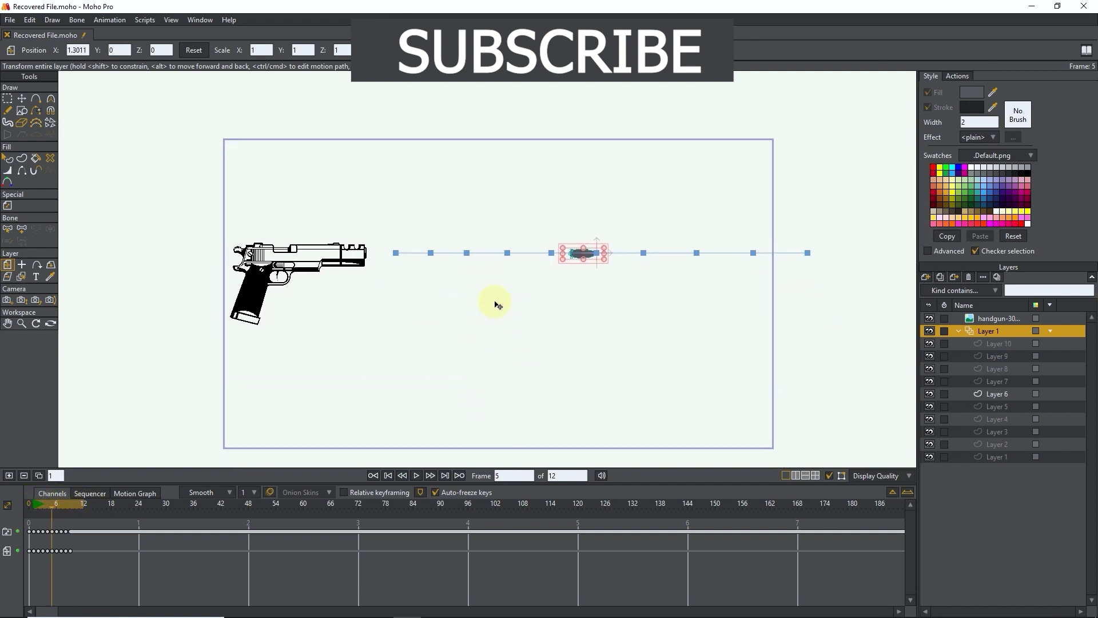
pyautogui.click(373, 476)
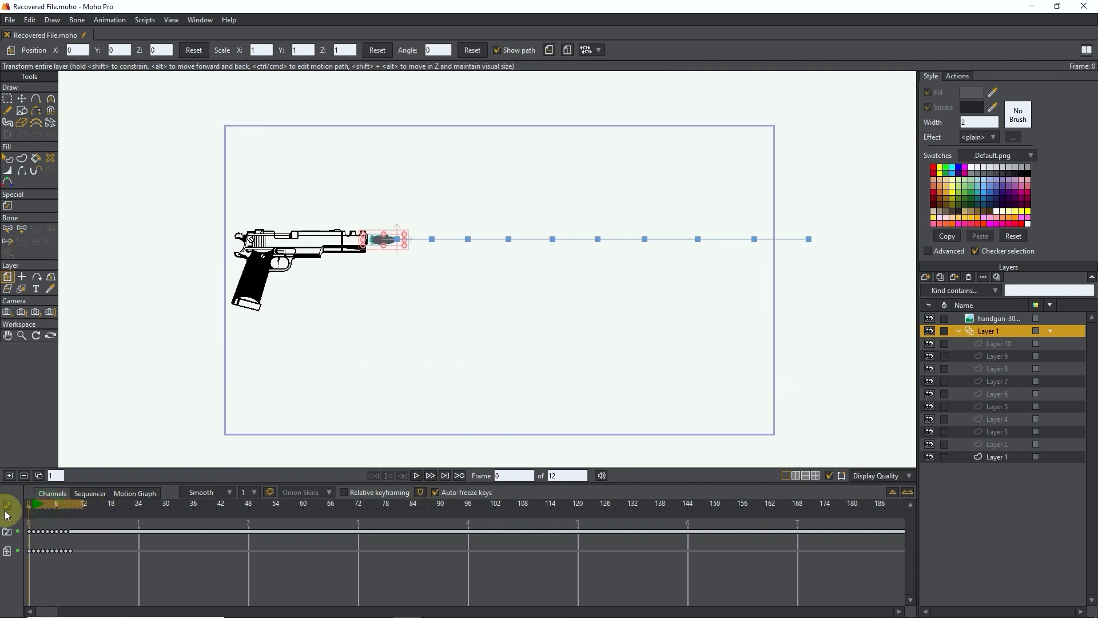
pyautogui.click(416, 476)
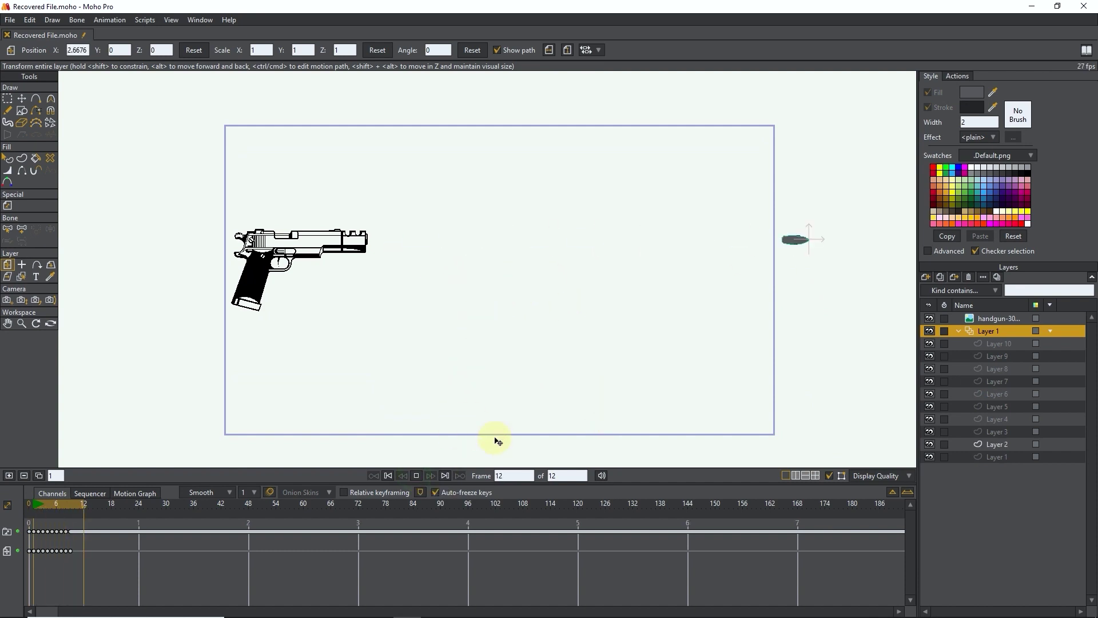
# Step: Stop playback and scrub back to frame 4 to inspect the bullet
pyautogui.click(416, 476)
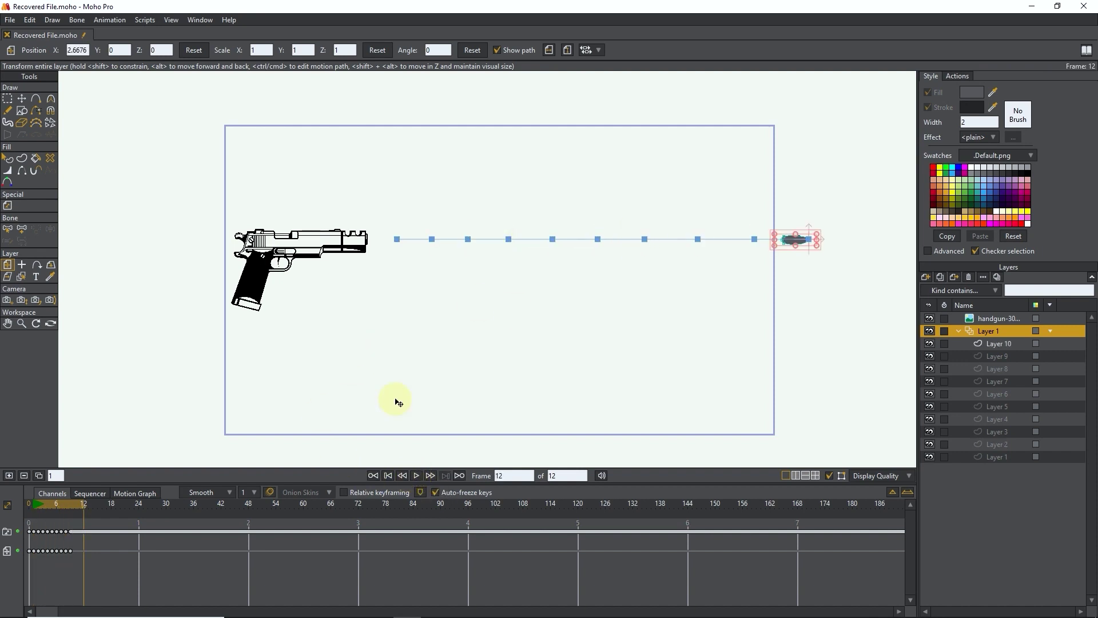
pyautogui.moveTo(84, 509); pyautogui.dragTo(46, 521)
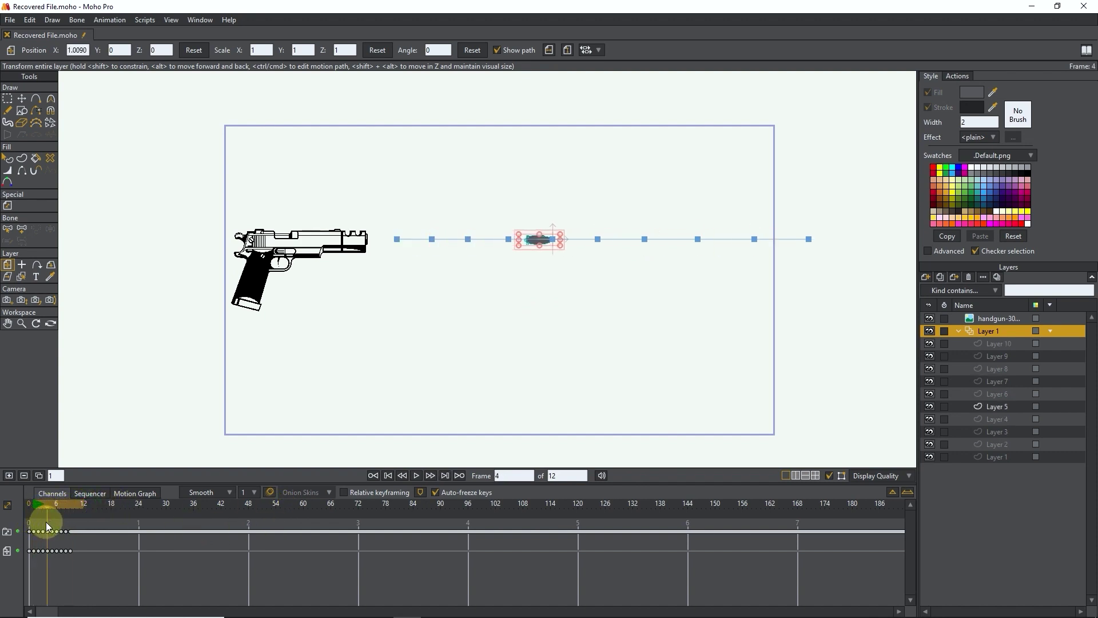